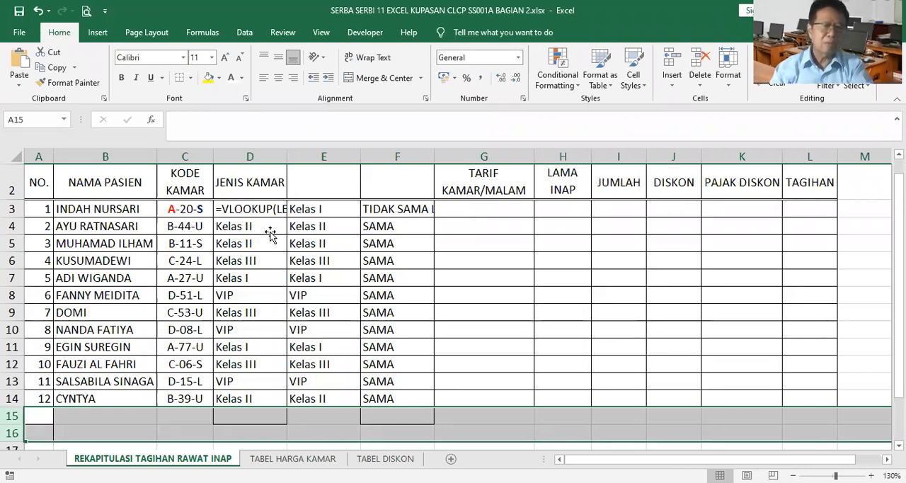
Restore the VLOOKUP formula in D3 by filling the formula of D4 upward in the JENIS KAMAR column.
{"action": "left_click", "coordinate": [270, 231]}
{"action": "left_click_drag", "start_coordinate": [287, 235], "coordinate": [268, 210]}
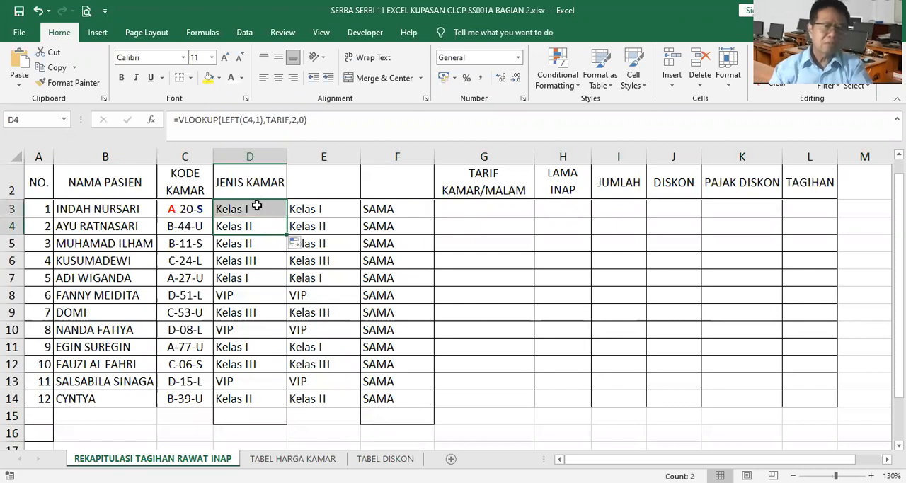
{"action": "left_click", "coordinate": [256, 204]}
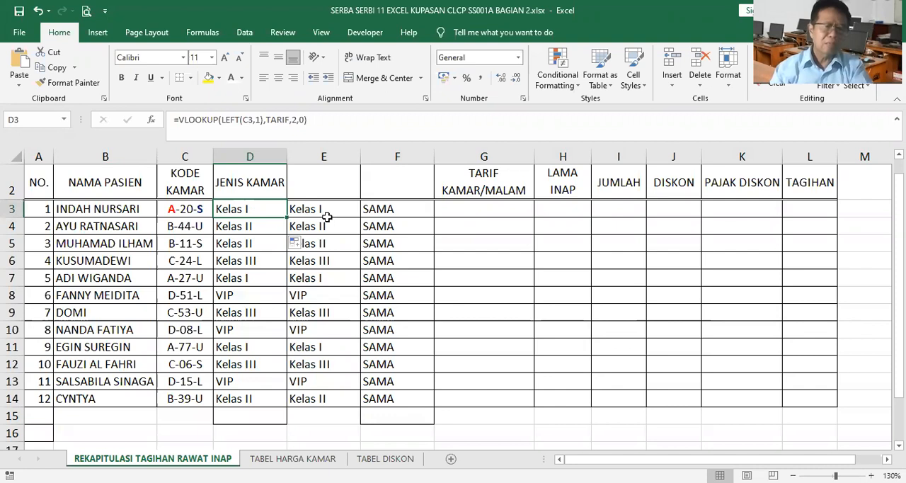
Delete the two helper columns E and F between JENIS KAMAR and TARIF KAMAR/MALAM.
{"action": "left_click", "coordinate": [324, 157]}
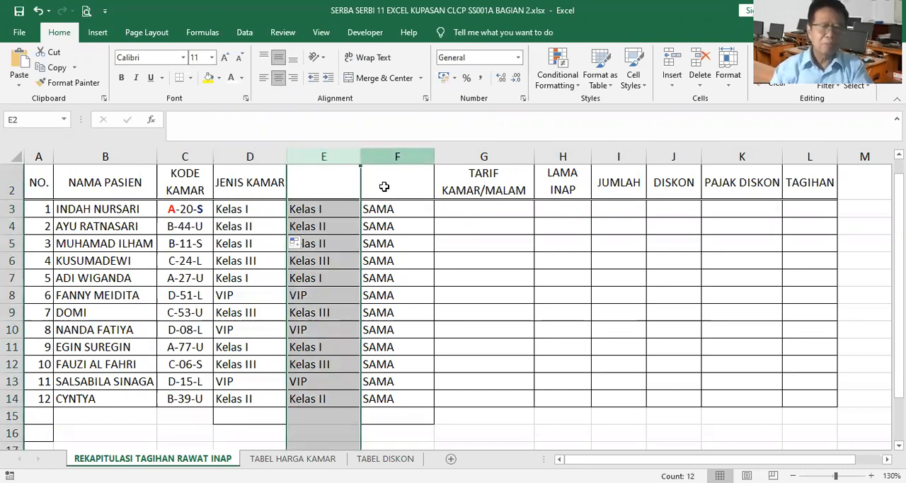
{"action": "key", "text": "shift+Right"}
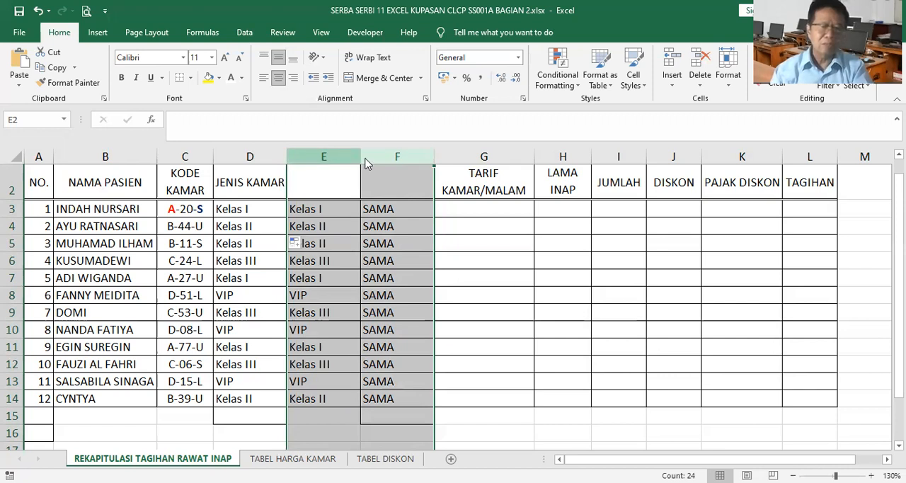
{"action": "left_click", "coordinate": [393, 273]}
{"action": "left_click", "coordinate": [340, 211]}
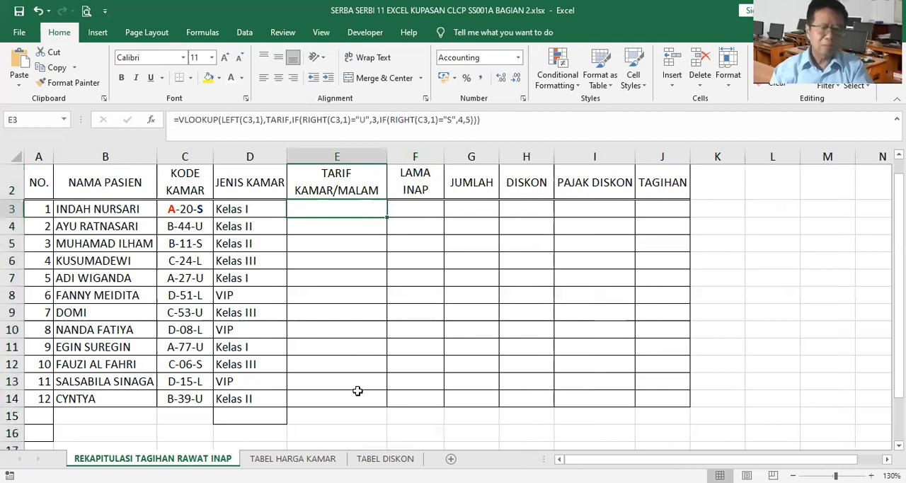
Set the font colour of the TARIF KAMAR/MALAM values in E3:E14 to black.
{"action": "key", "text": "ctrl+shift+Down"}
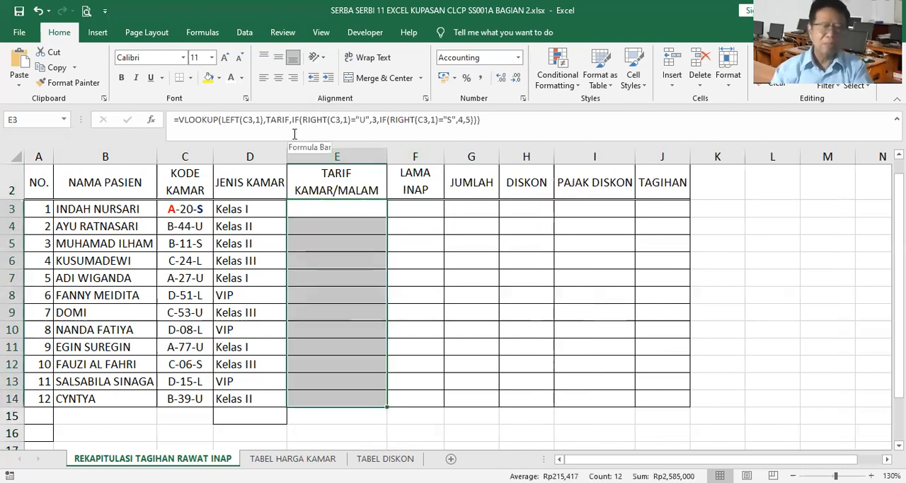
{"action": "left_click", "coordinate": [241, 78]}
{"action": "left_click", "coordinate": [261, 96]}
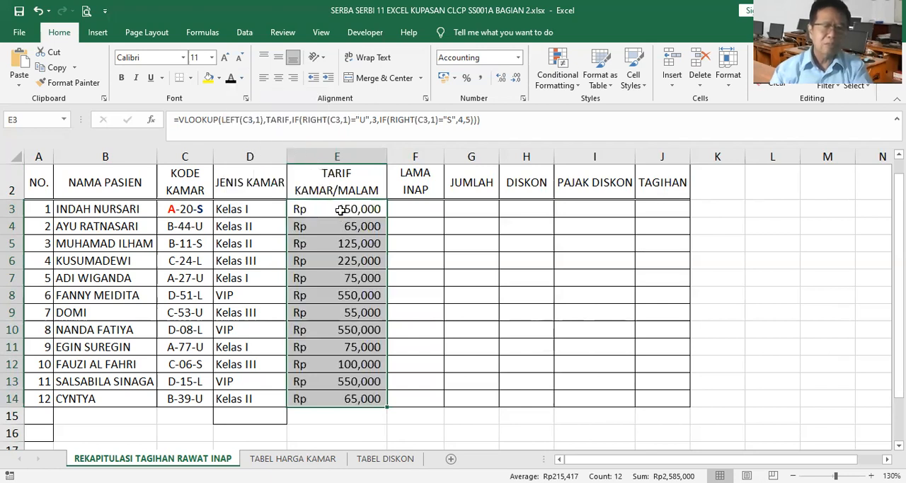
{"action": "left_click", "coordinate": [340, 210]}
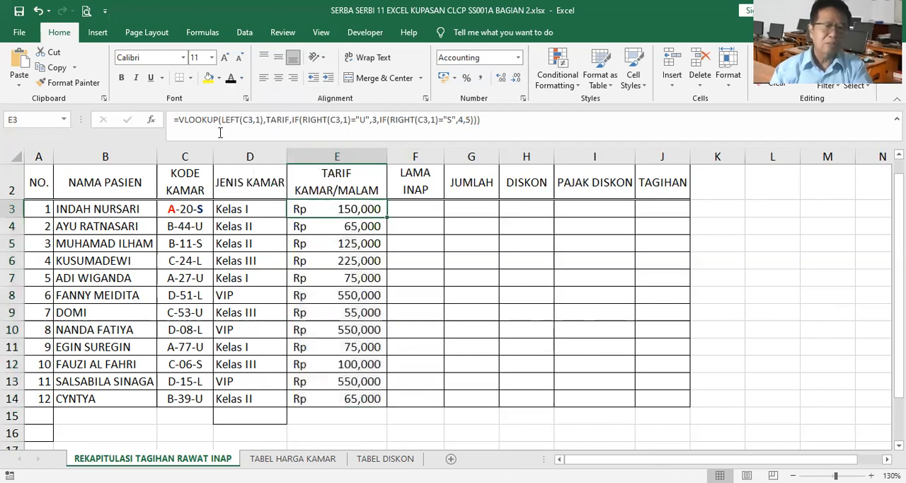
Turn the VLOOKUP formula in E3 into plain text by adding a leading apostrophe.
{"action": "left_click", "coordinate": [174, 119]}
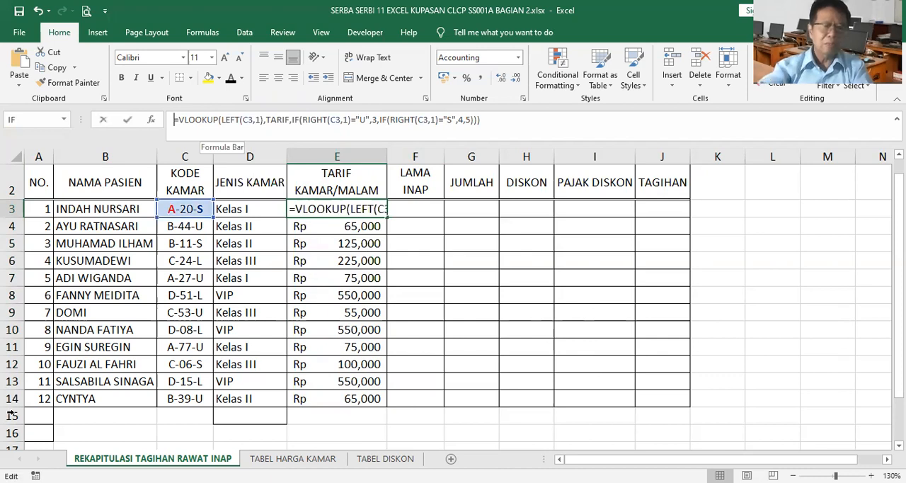
{"action": "left_click", "coordinate": [11, 415]}
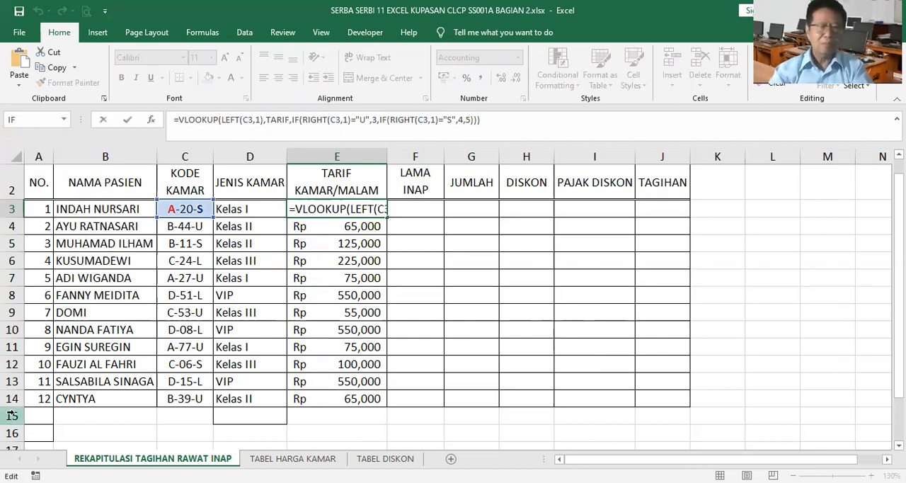
{"action": "key", "text": "Return"}
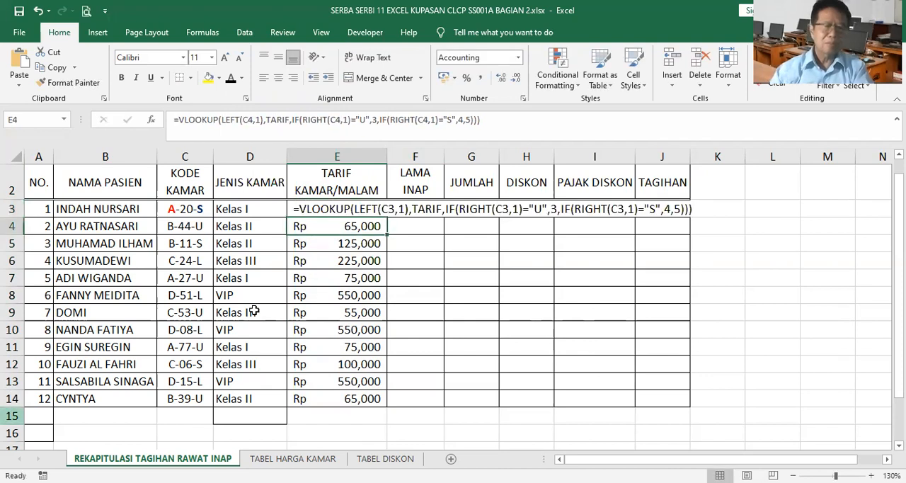
{"action": "key", "text": "Up"}
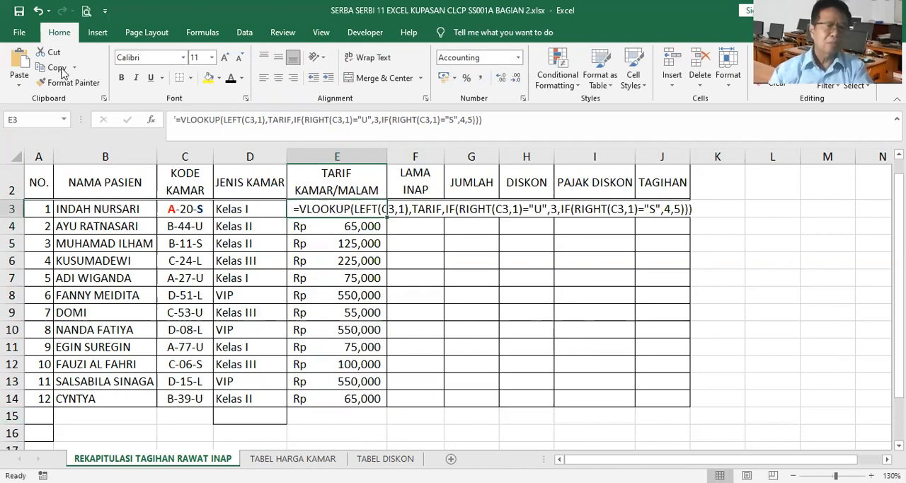
Copy the formula text from E3 and paste it into A15 below the table.
{"action": "left_click", "coordinate": [61, 69]}
{"action": "left_click", "coordinate": [42, 417]}
{"action": "left_click", "coordinate": [19, 68]}
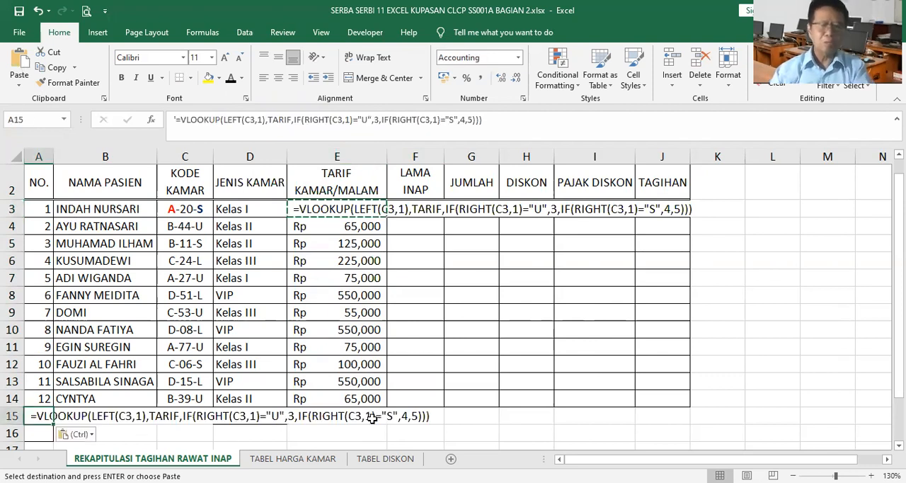
Remove the leading apostrophe from E3 so it works as a VLOOKUP formula again.
{"action": "left_click", "coordinate": [359, 209]}
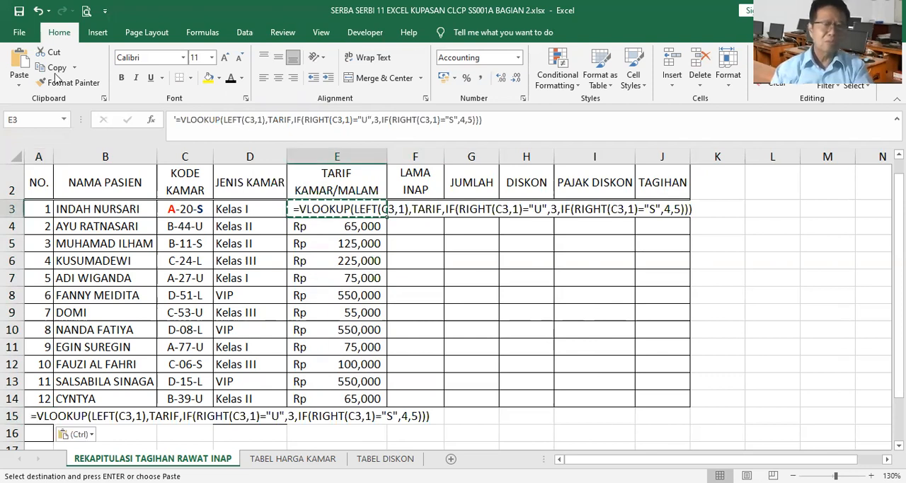
{"action": "left_click", "coordinate": [177, 119]}
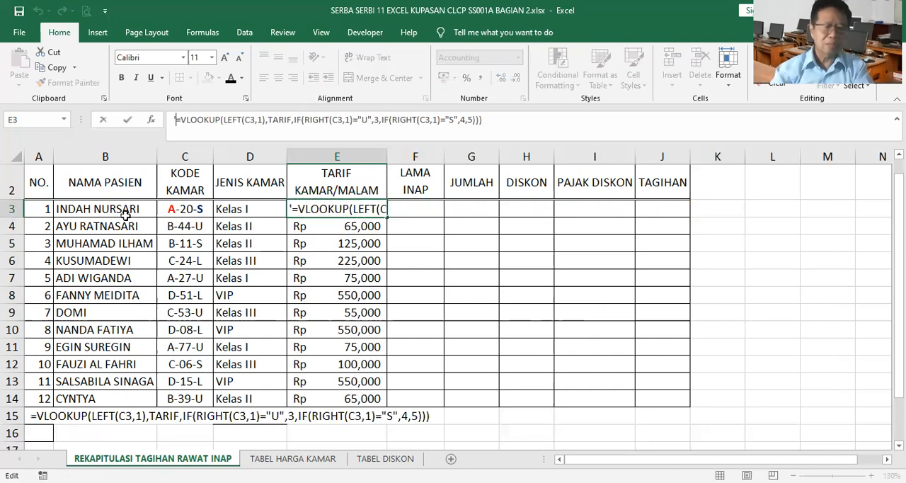
{"action": "key", "text": "BackSpace"}
{"action": "key", "text": "Return"}
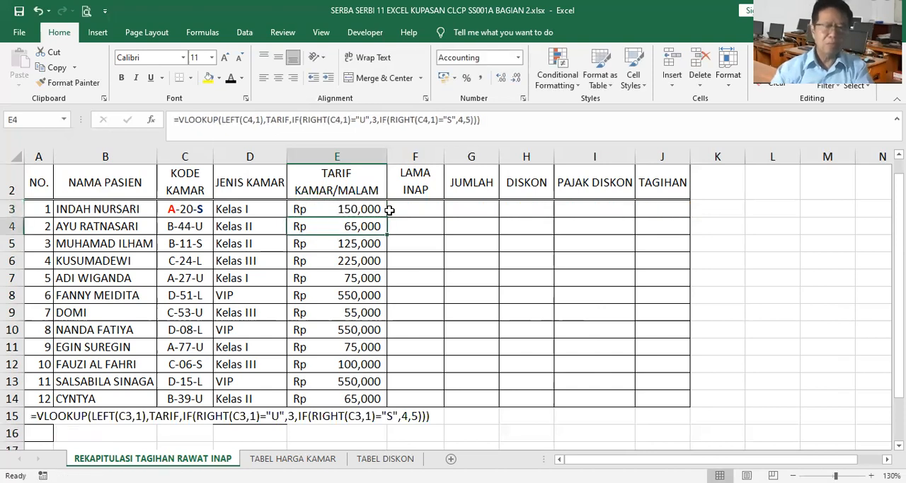
Insert a blank column at F, between TARIF KAMAR/MALAM and LAMA INAP.
{"action": "left_click", "coordinate": [415, 156]}
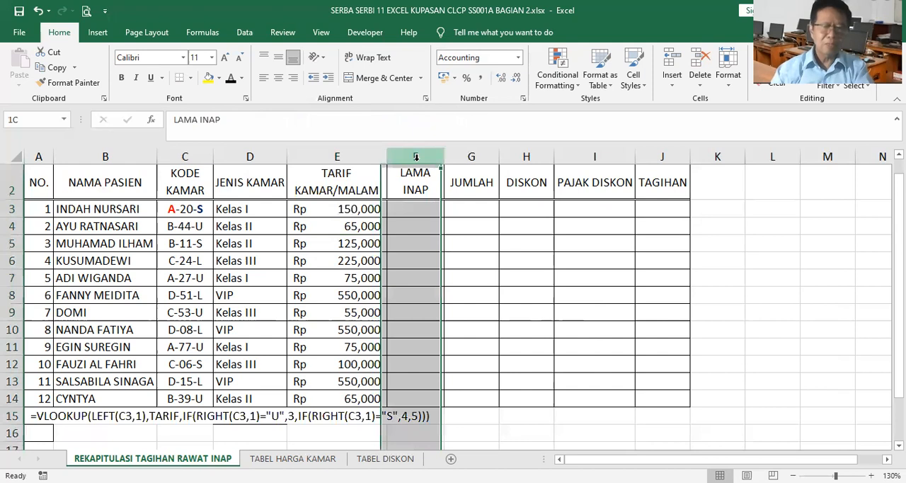
{"action": "right_click", "coordinate": [417, 161]}
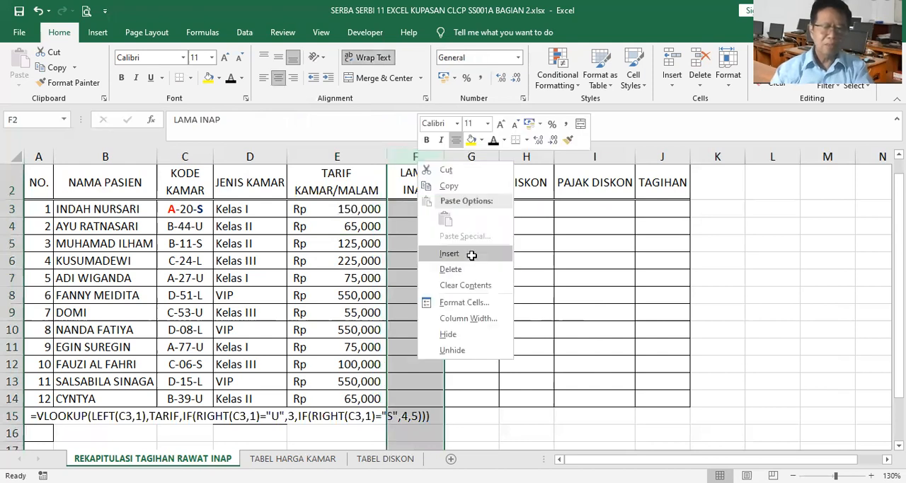
{"action": "left_click", "coordinate": [449, 254]}
Copy E3:E14 and use Paste Special to apply only its Formats to the new column, starting at F3.
{"action": "left_click_drag", "start_coordinate": [368, 213], "coordinate": [359, 396]}
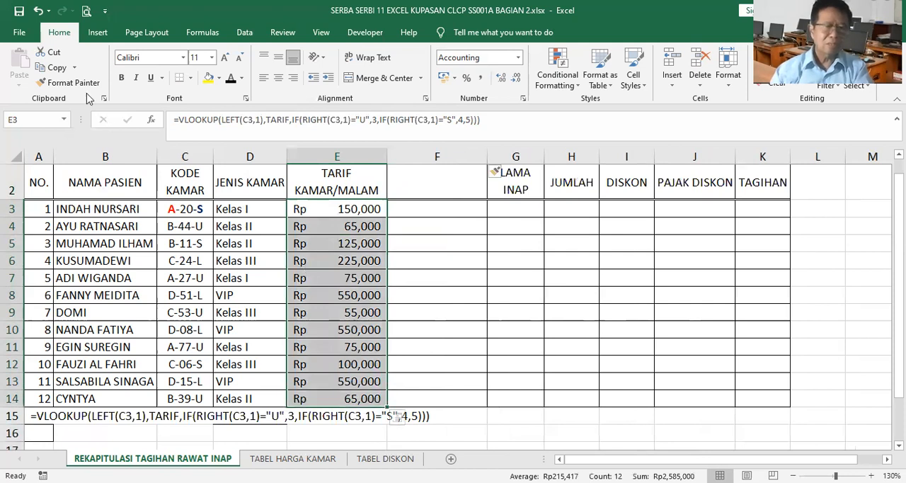
{"action": "key", "text": "ctrl+c"}
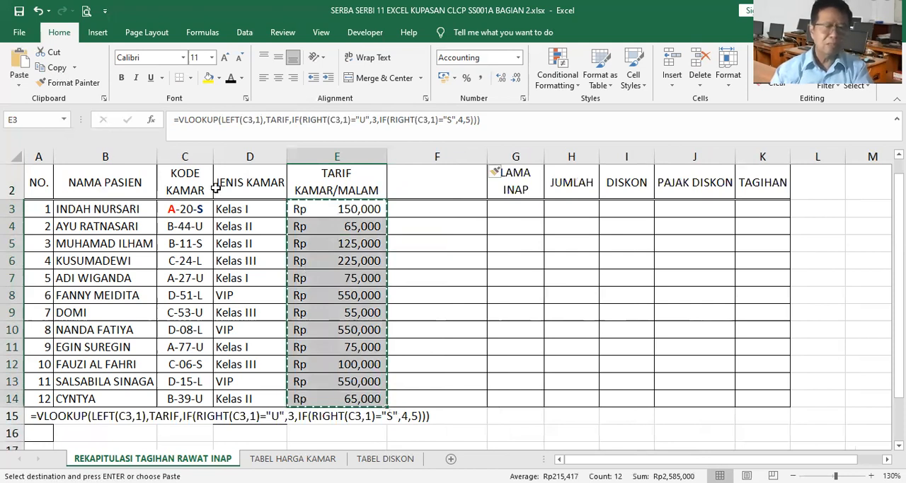
{"action": "key", "text": "Right"}
{"action": "left_click", "coordinate": [73, 84]}
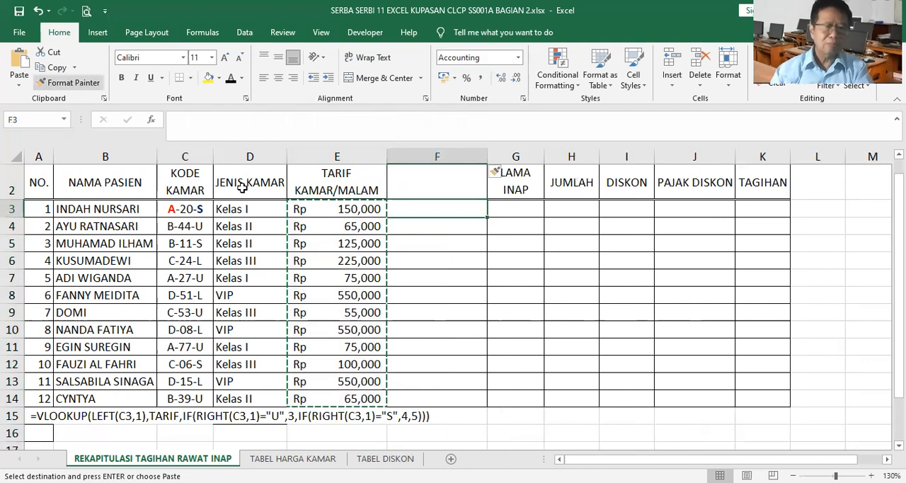
{"action": "left_click", "coordinate": [420, 208]}
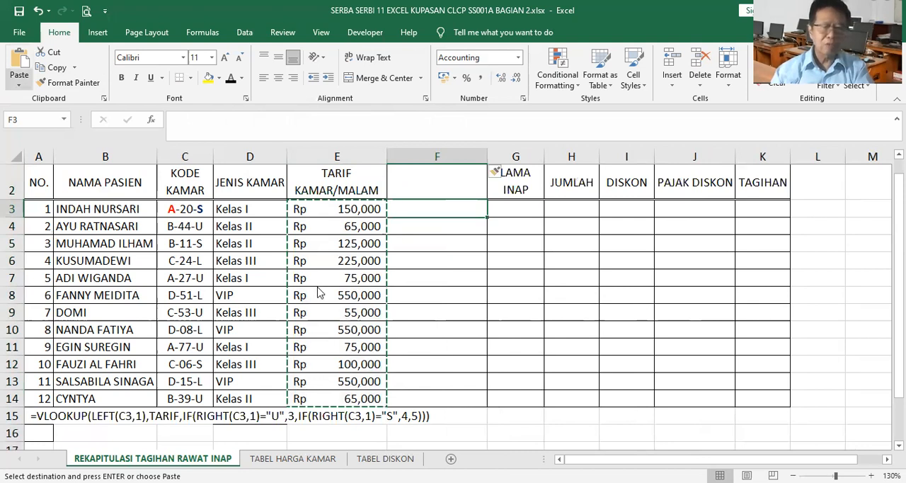
{"action": "key", "text": "ctrl+alt+v"}
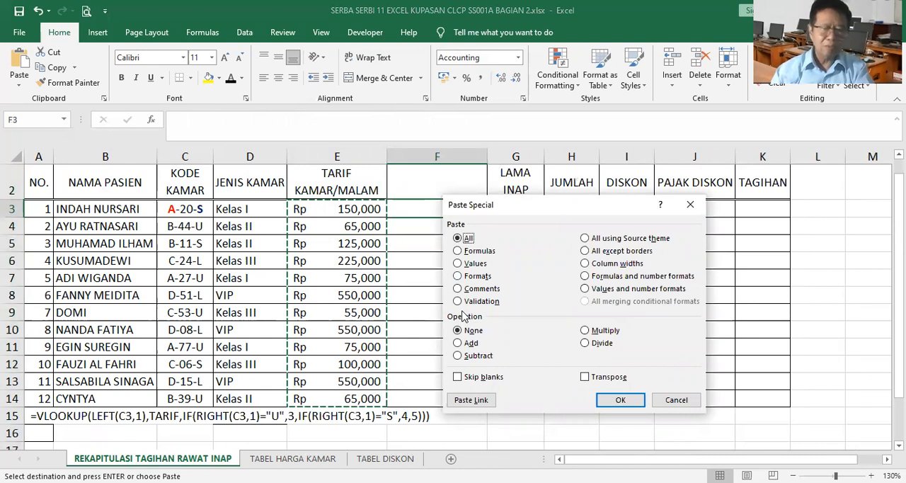
{"action": "key", "text": "t"}
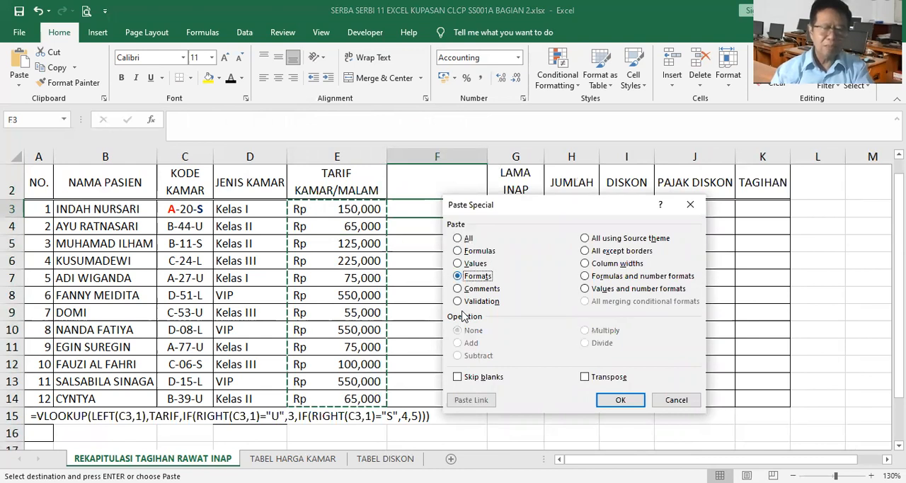
{"action": "left_click", "coordinate": [624, 403]}
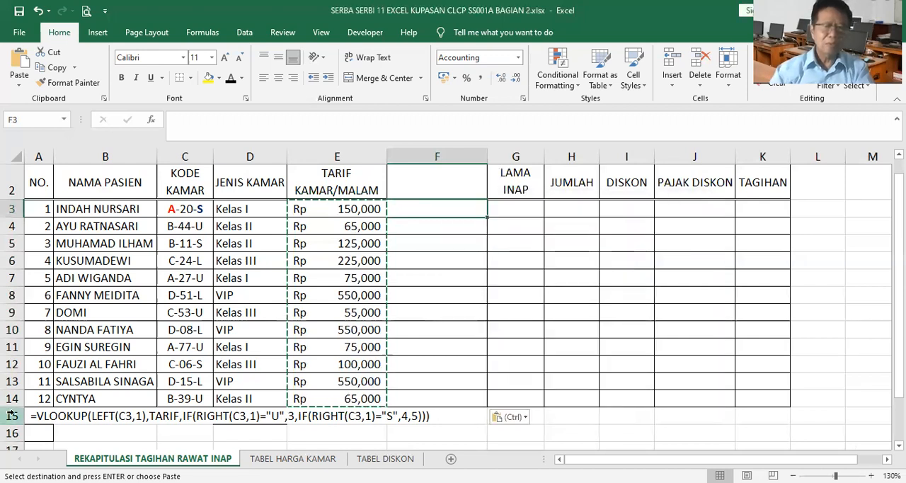
Enter 10 in F3 as a test of the pasted format, and clear the cell.
{"action": "type", "text": "10"}
{"action": "key", "text": "Return"}
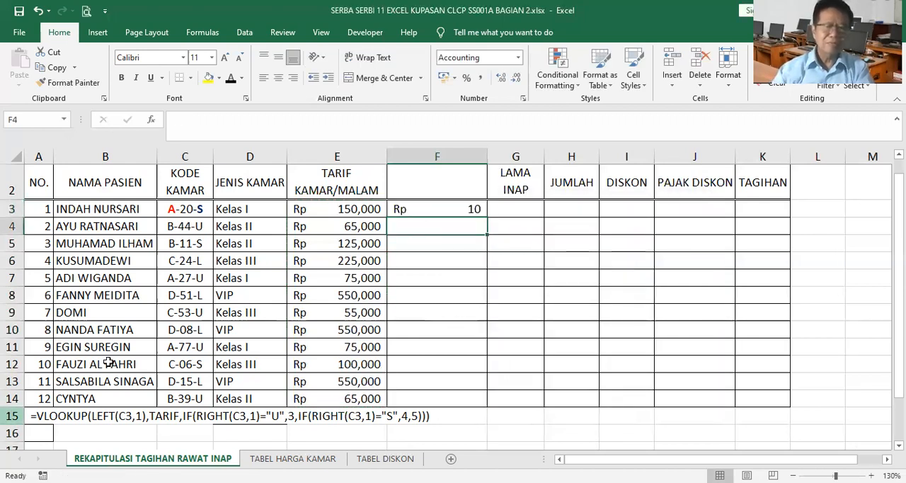
{"action": "left_click", "coordinate": [455, 210]}
{"action": "key", "text": "Delete"}
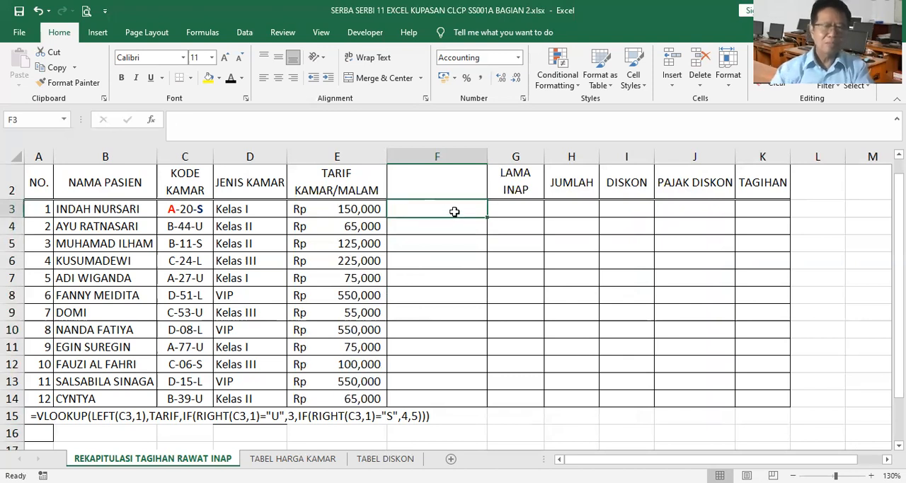
Copy the rates in E3:E14 and paste only their Values into column F, starting at F3.
{"action": "left_click", "coordinate": [363, 209]}
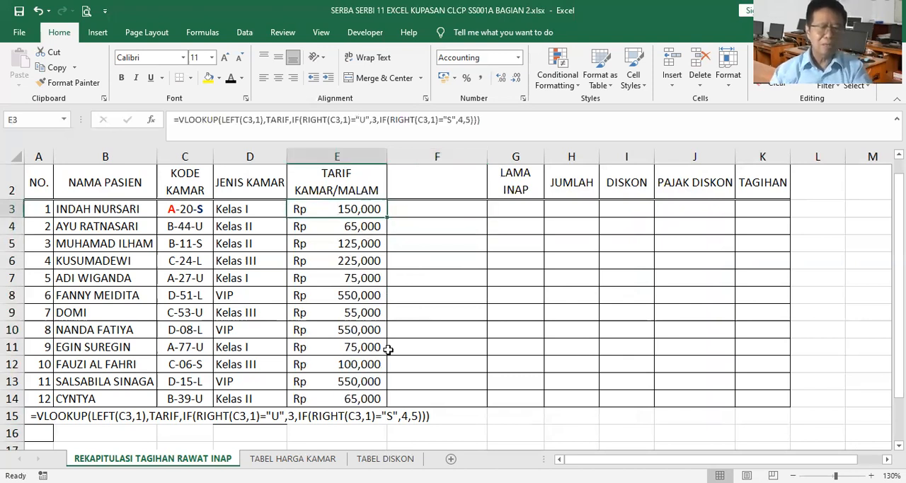
{"action": "left_click", "coordinate": [372, 399], "text": "shift"}
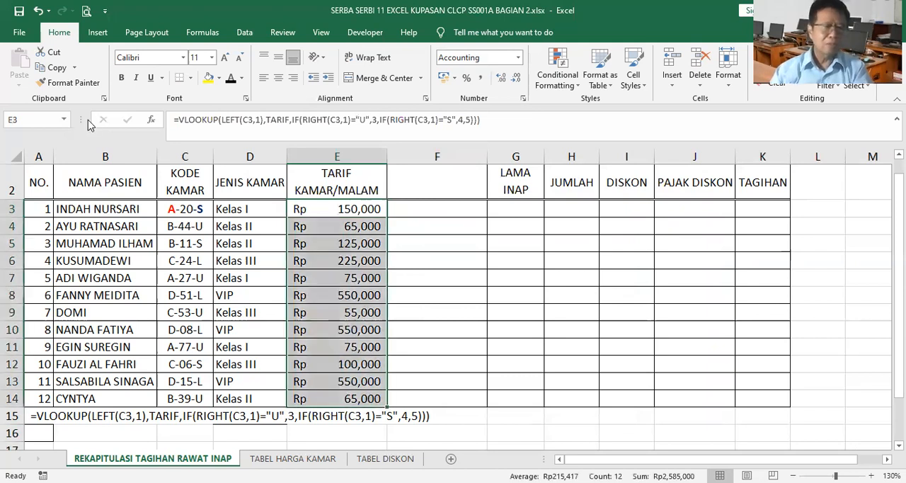
{"action": "left_click", "coordinate": [55, 69]}
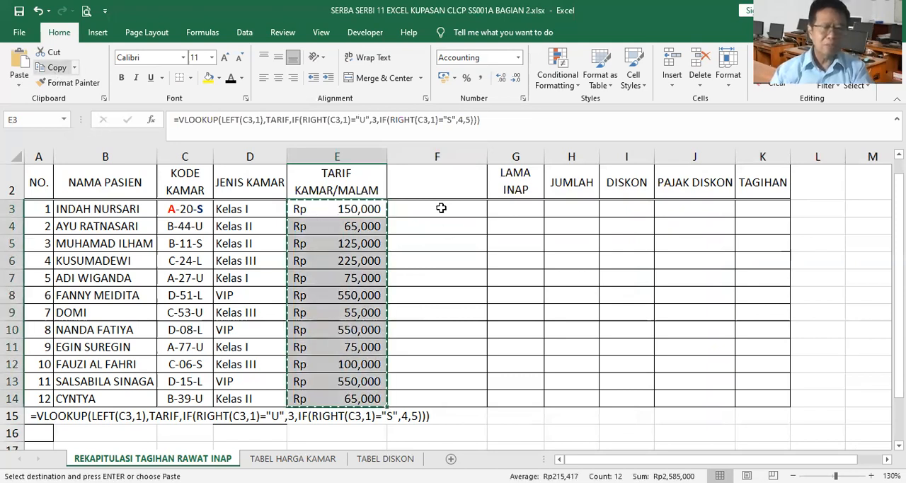
{"action": "left_click", "coordinate": [441, 208]}
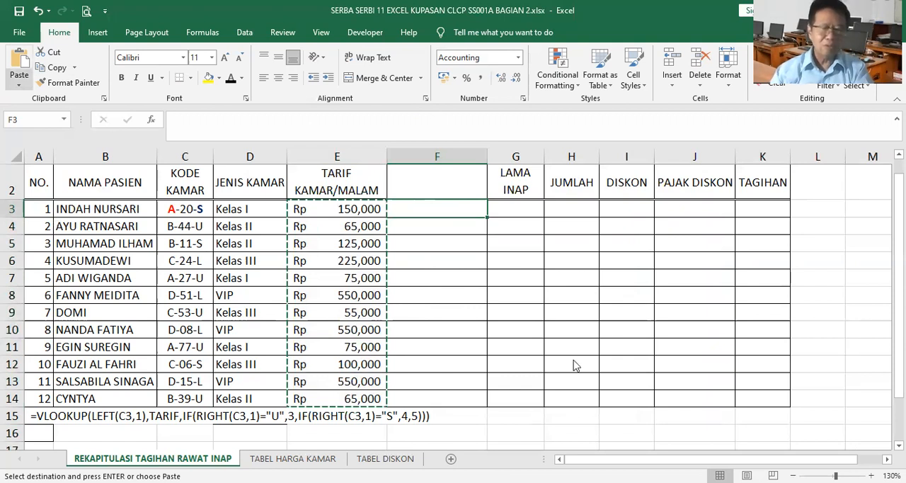
{"action": "key", "text": "ctrl+alt+v"}
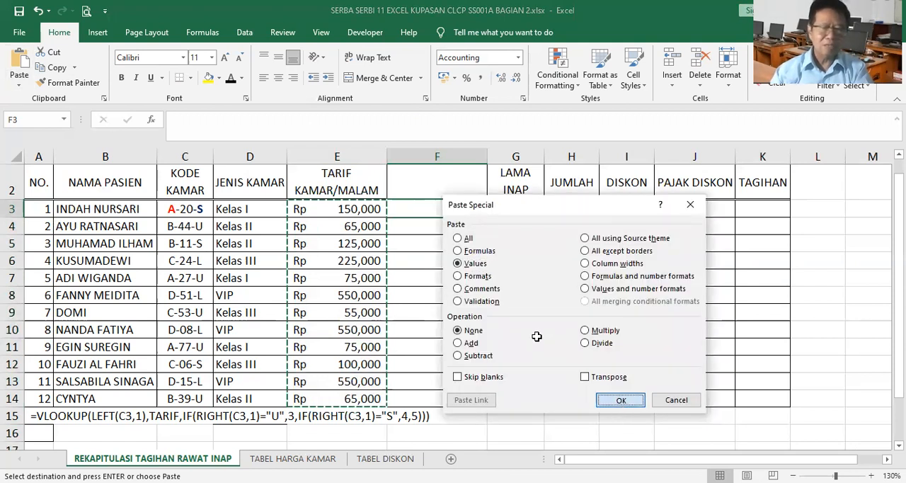
{"action": "key", "text": "Return"}
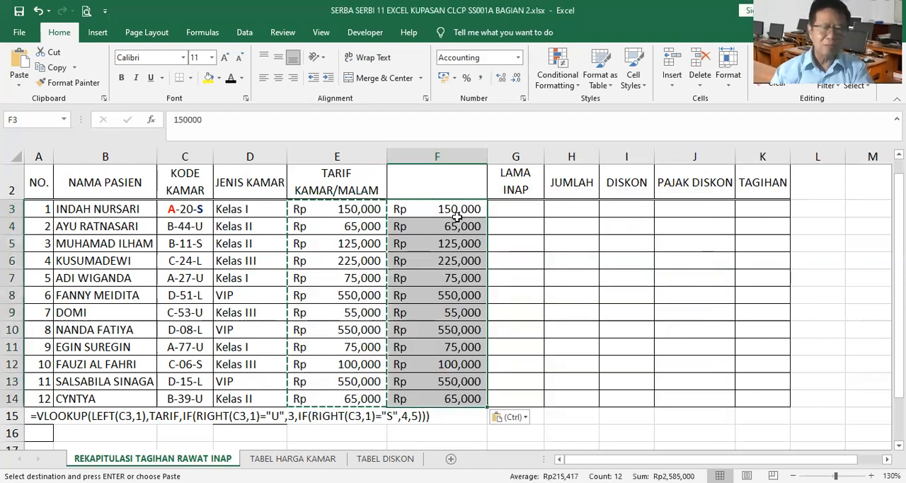
Insert another blank column at G, directly before LAMA INAP.
{"action": "right_click", "coordinate": [524, 157]}
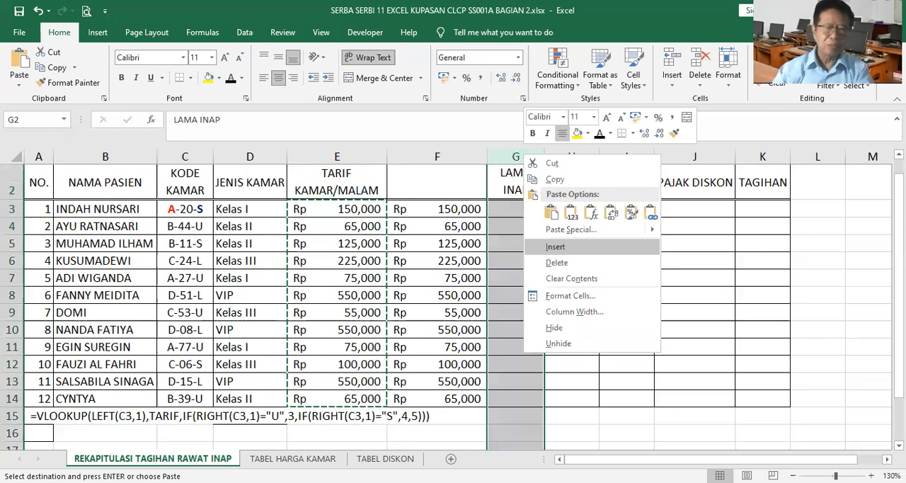
{"action": "left_click", "coordinate": [555, 246]}
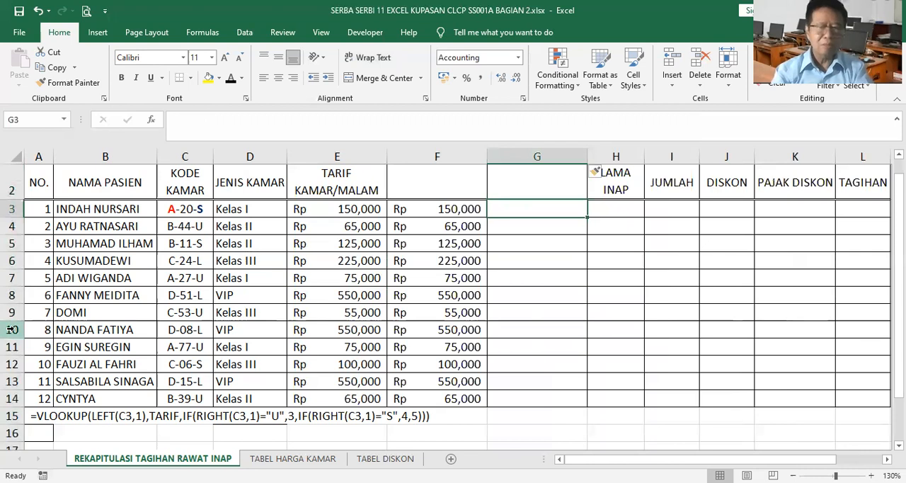
Enter the comparison formula =IF(E3=F3,"SAMA","TIDAK SAMA") in G3.
{"action": "type", "text": "="}
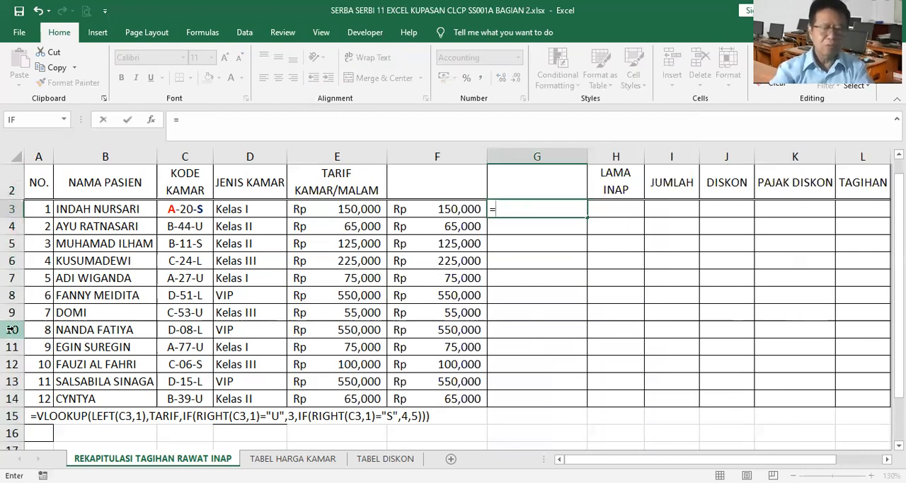
{"action": "type", "text": "IF("}
{"action": "left_click", "coordinate": [354, 209]}
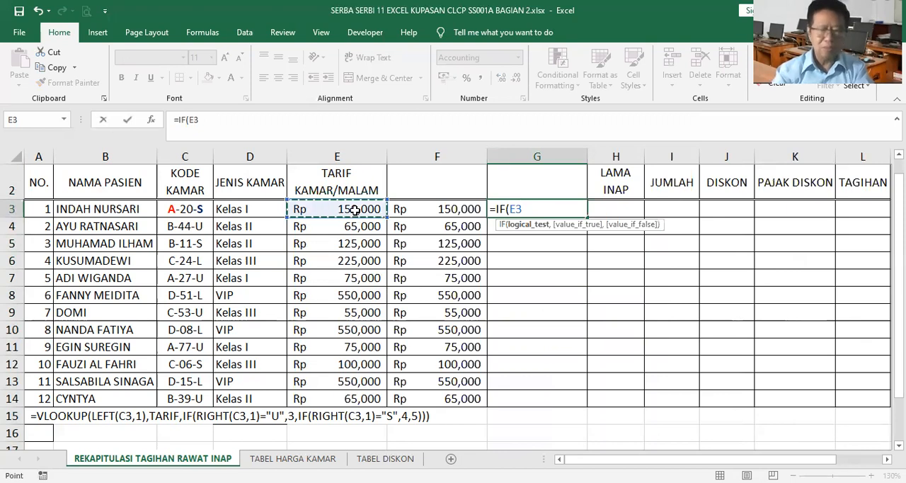
{"action": "type", "text": "="}
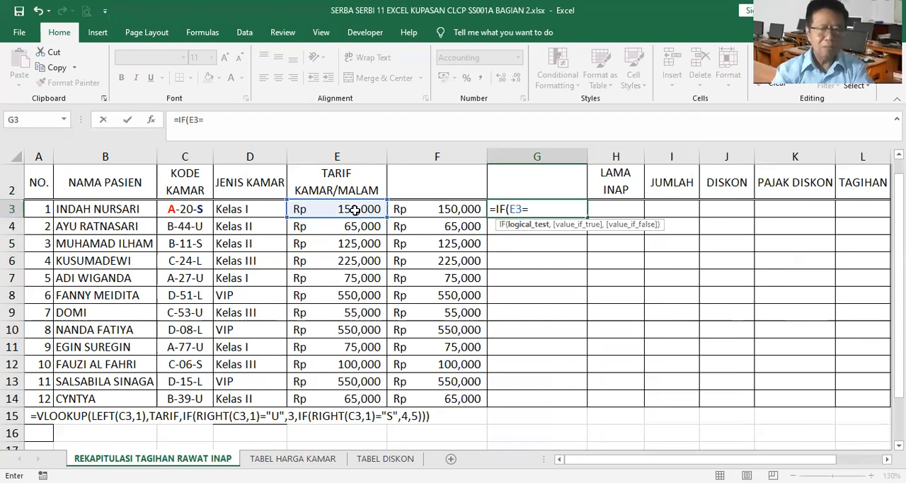
{"action": "type", "text": "F3,\"SAMA"}
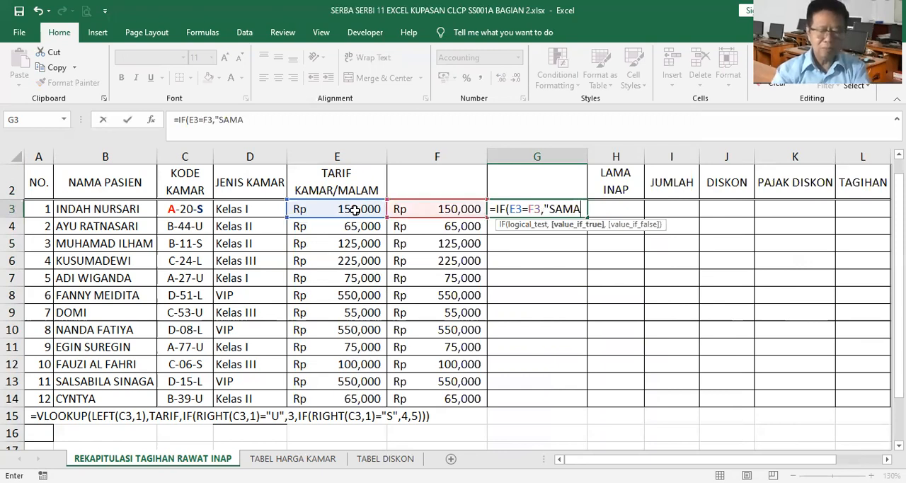
{"action": "type", "text": "\""}
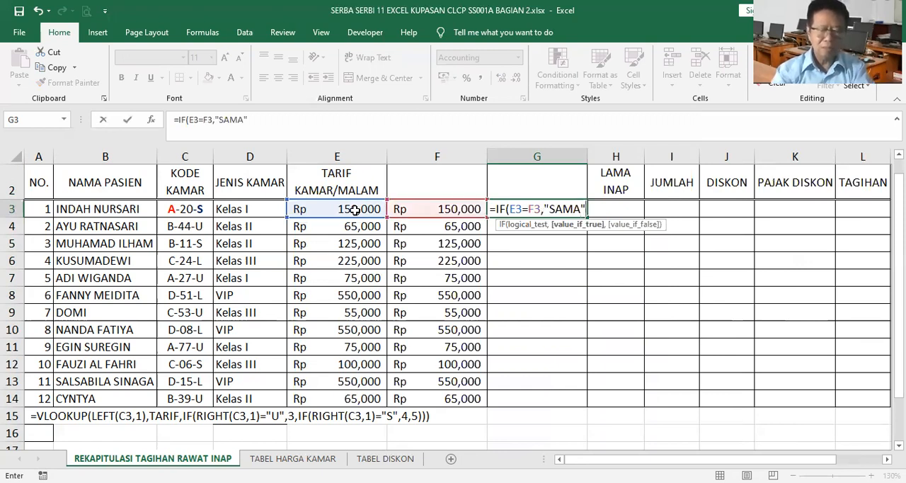
{"action": "type", "text": ",\"TIDAK "}
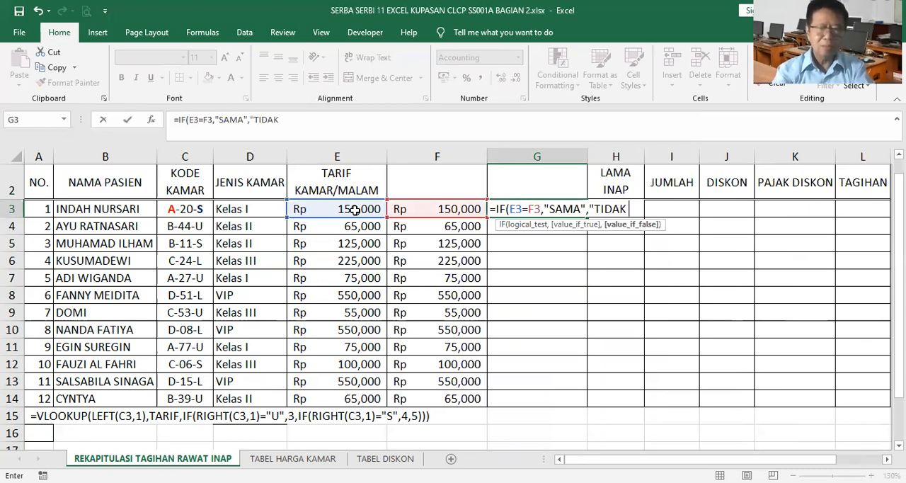
{"action": "type", "text": "SAMA\")"}
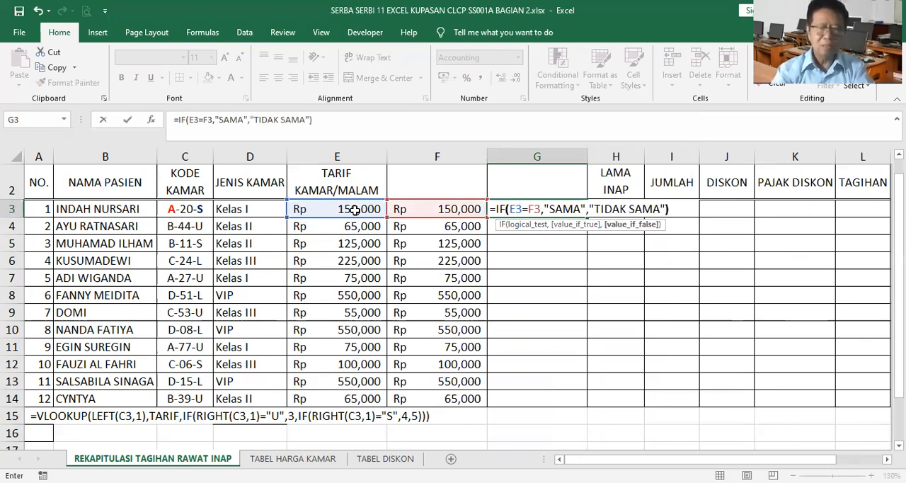
{"action": "key", "text": "Return"}
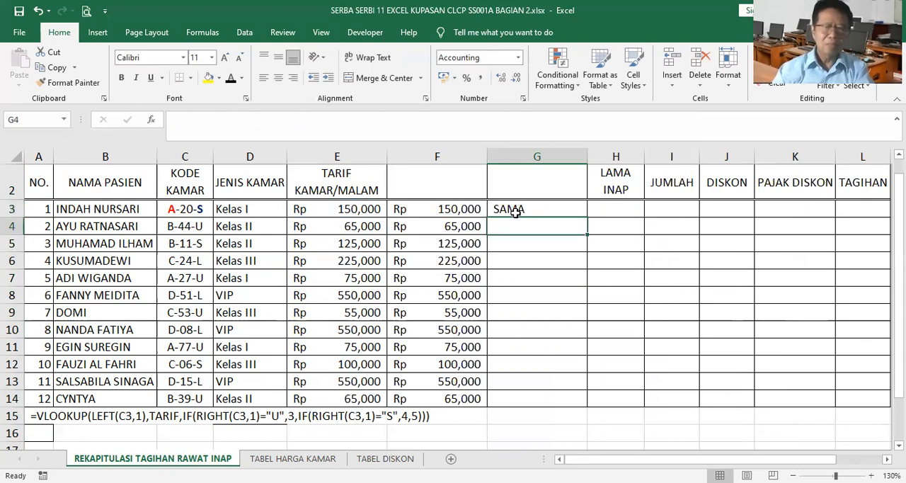
Fill the G3 comparison formula down to G14, and inspect the contents of E3 and F3.
{"action": "left_click", "coordinate": [526, 209]}
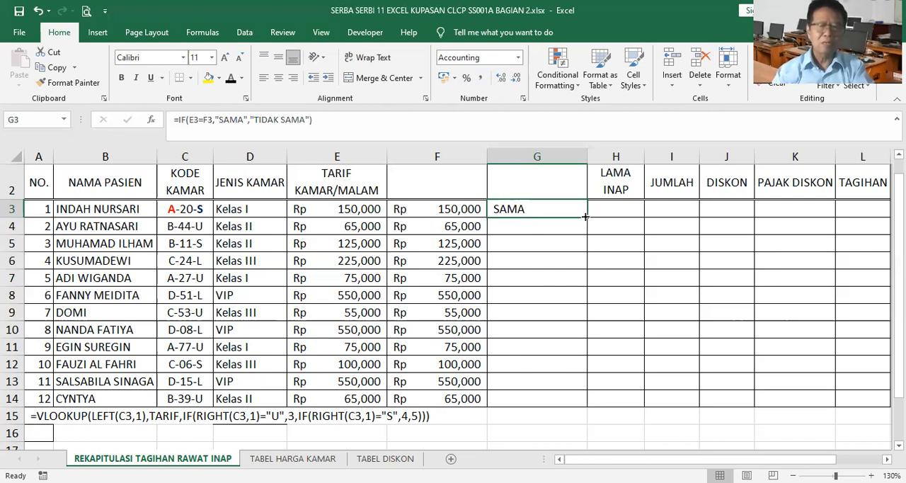
{"action": "left_click_drag", "start_coordinate": [585, 216], "coordinate": [582, 402]}
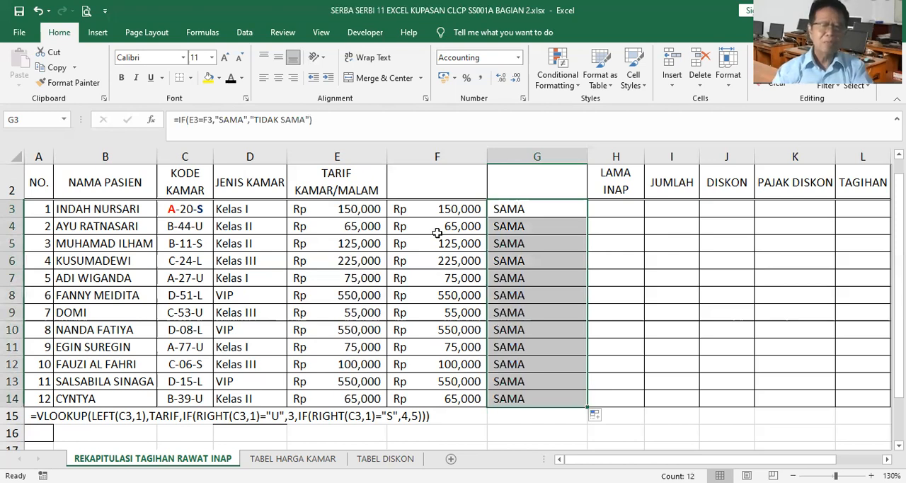
{"action": "left_click", "coordinate": [327, 212]}
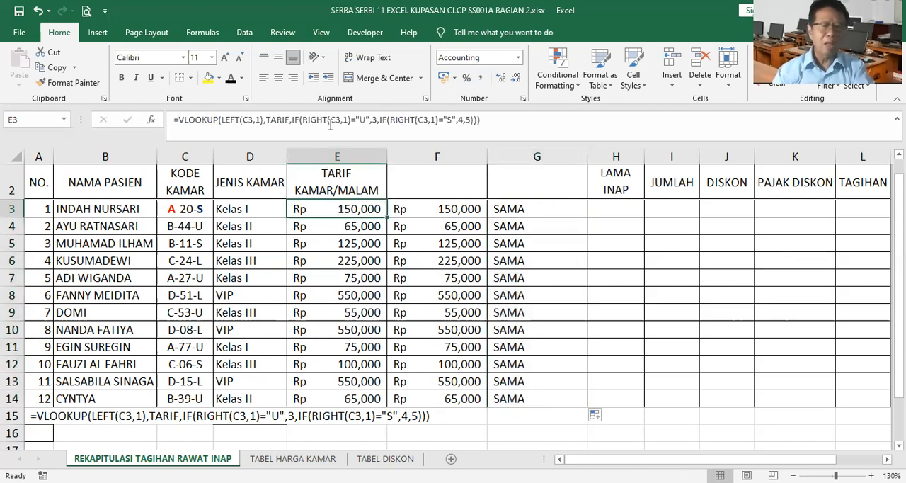
{"action": "left_click", "coordinate": [442, 208]}
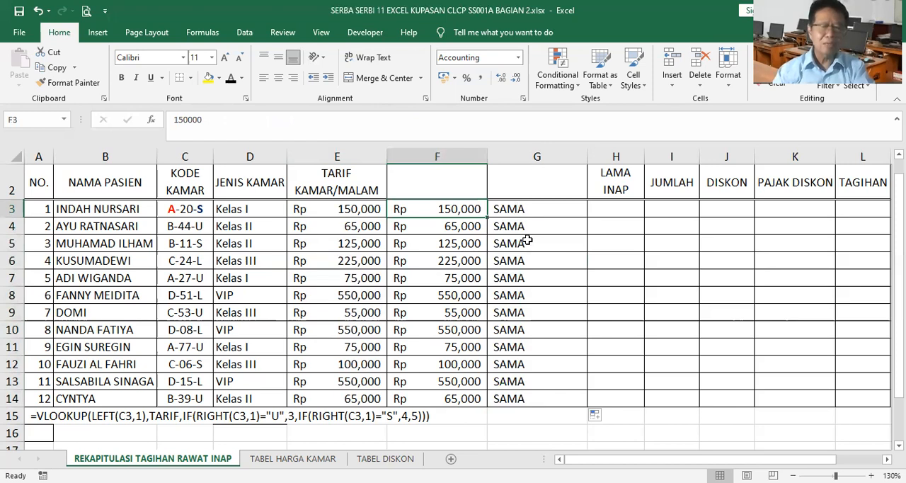
Test the comparison by entering 5 in F6, and undo that entry.
{"action": "key", "text": "Down"}
{"action": "key", "text": "Down"}
{"action": "key", "text": "Down"}
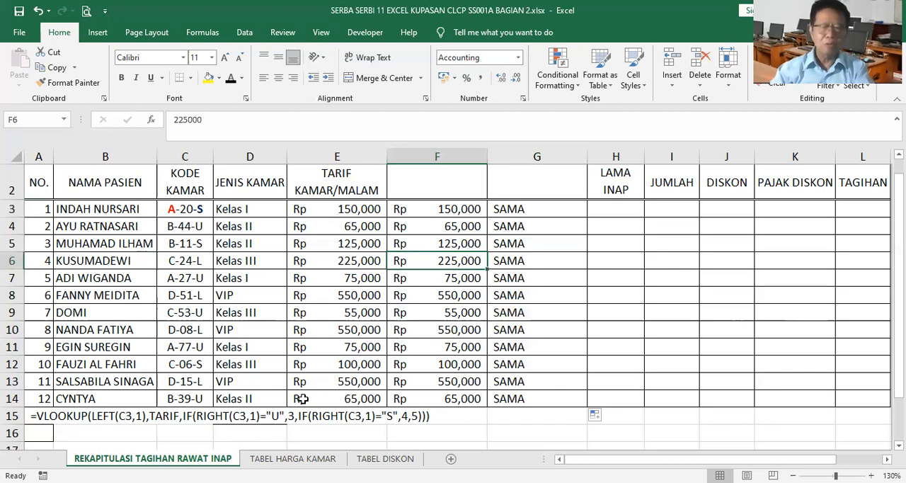
{"action": "type", "text": "5"}
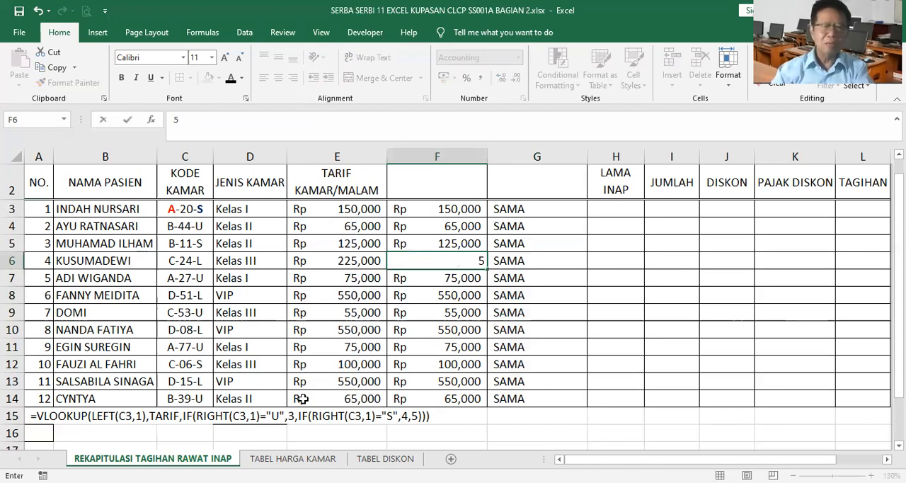
{"action": "key", "text": "Return"}
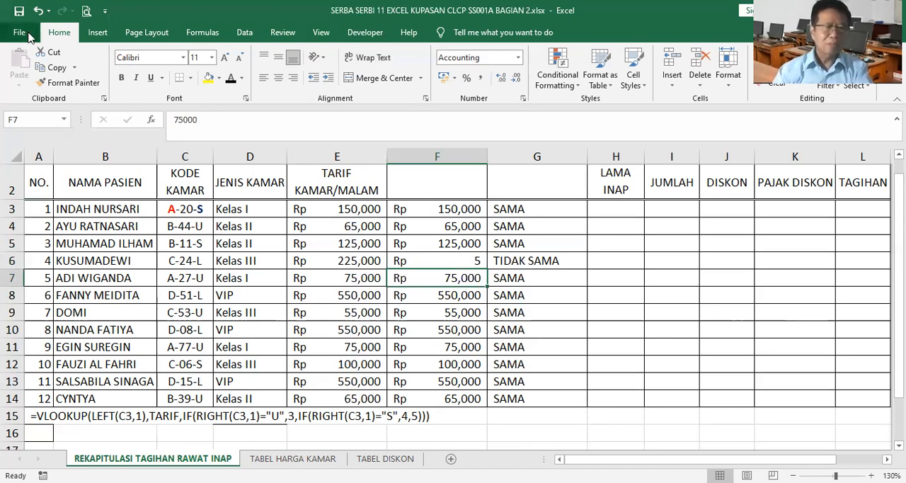
{"action": "key", "text": "ctrl+z"}
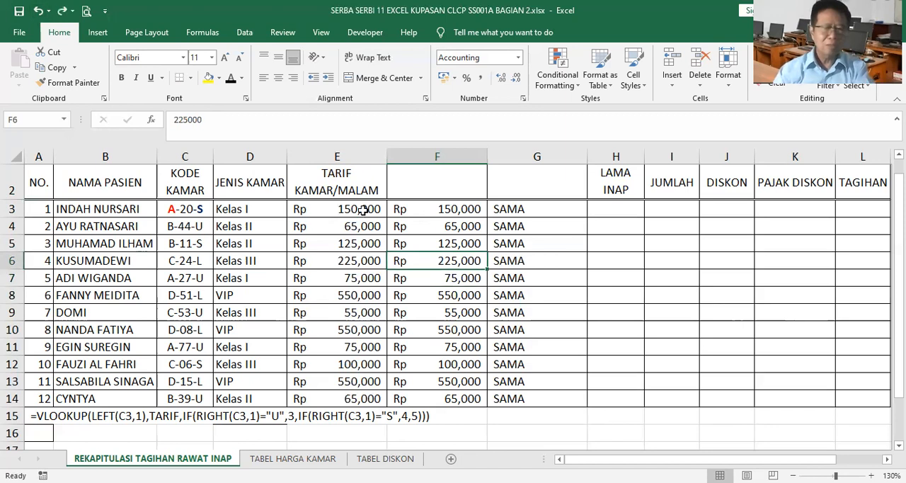
Clear the TARIF KAMAR/MALAM formulas from E3:E14.
{"action": "left_click_drag", "start_coordinate": [362, 210], "coordinate": [347, 333]}
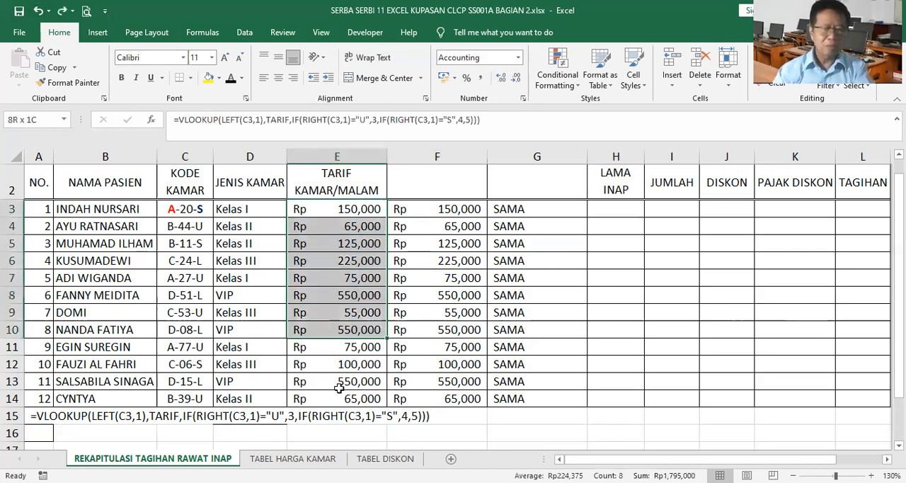
{"action": "left_click_drag", "start_coordinate": [340, 398], "coordinate": [340, 397]}
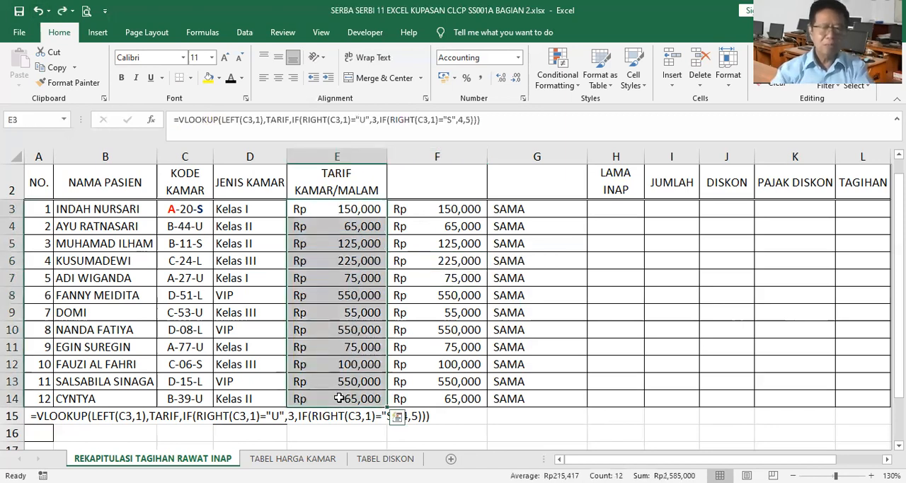
{"action": "key", "text": "Delete"}
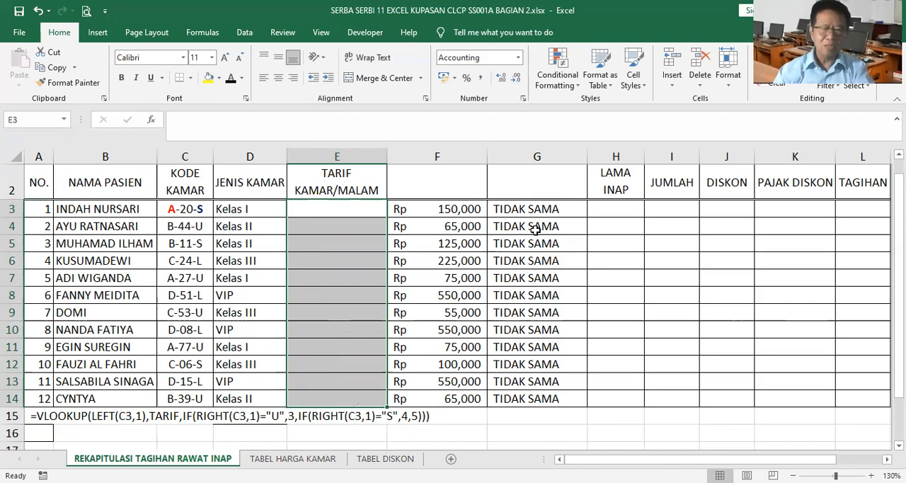
Start the rate formula in E3 with =VLOOKUP(LEFT(C3,1),TARIF, using the first character of the room code as lookup value.
{"action": "left_click", "coordinate": [341, 208]}
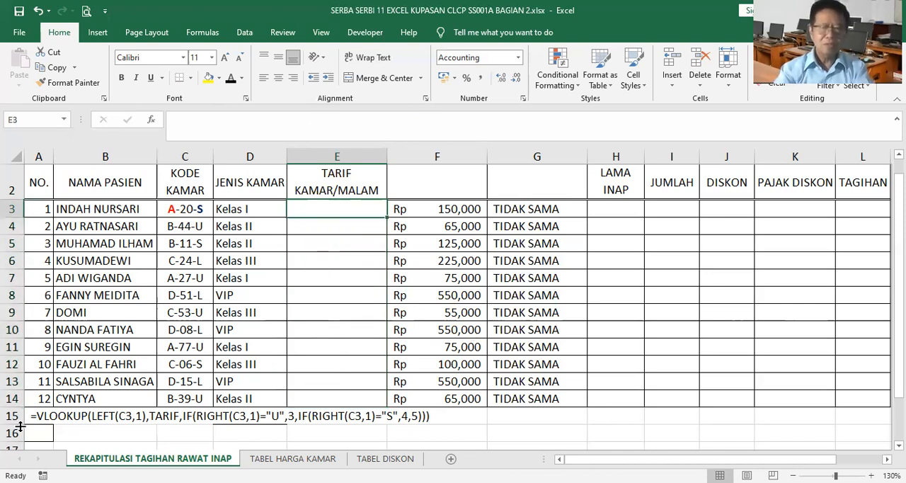
{"action": "type", "text": "="}
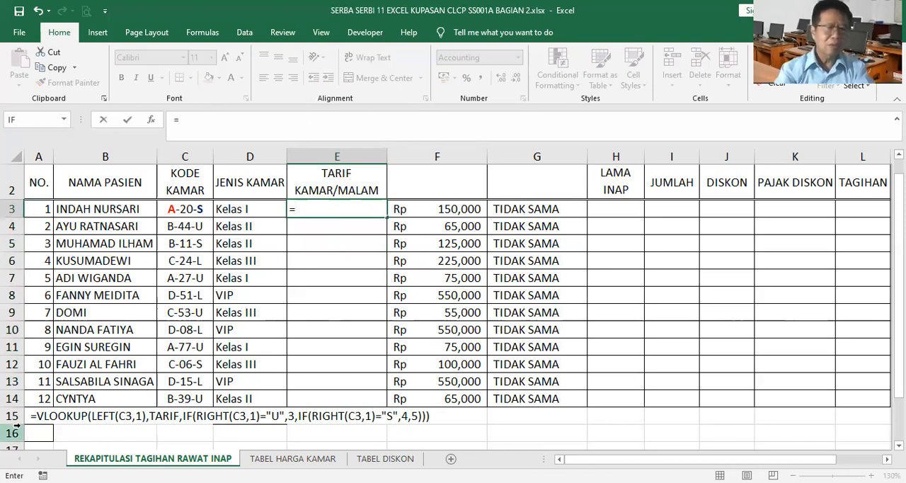
{"action": "type", "text": "VLOOKUP"}
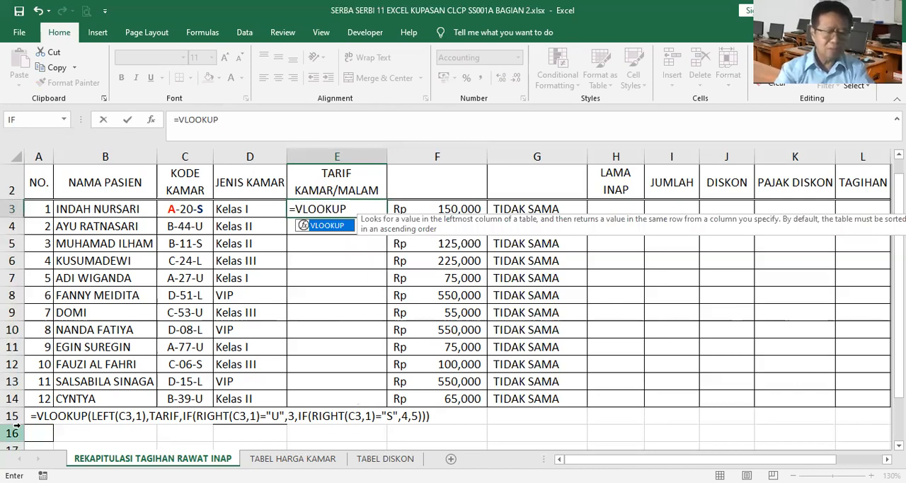
{"action": "type", "text": "(LEFT(C3,1"}
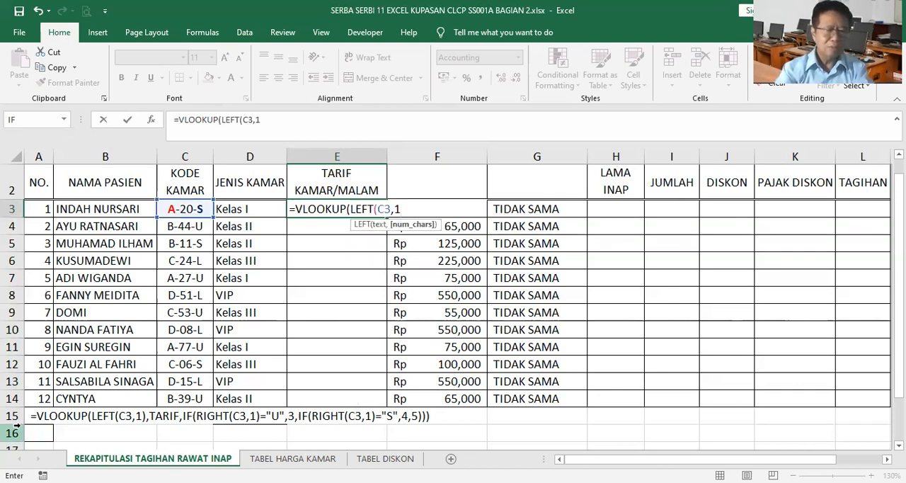
{"action": "type", "text": "),TARIF"}
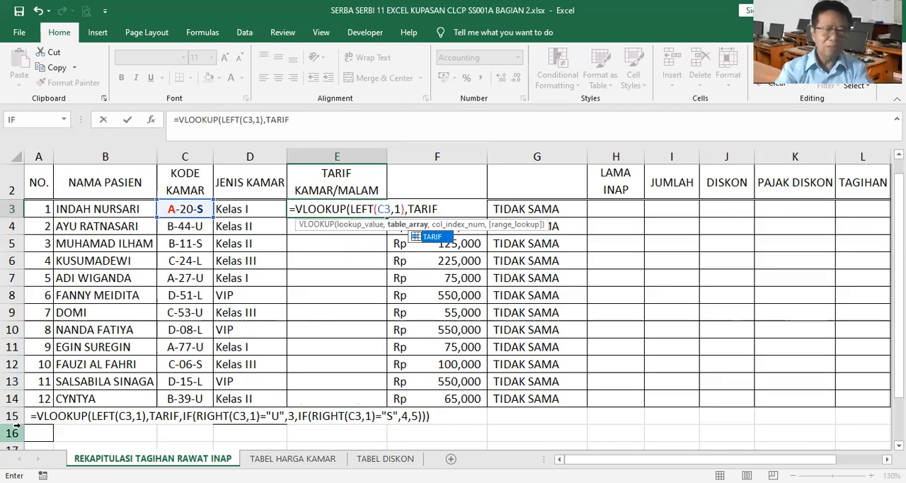
{"action": "type", "text": ",IF(RIGH"}
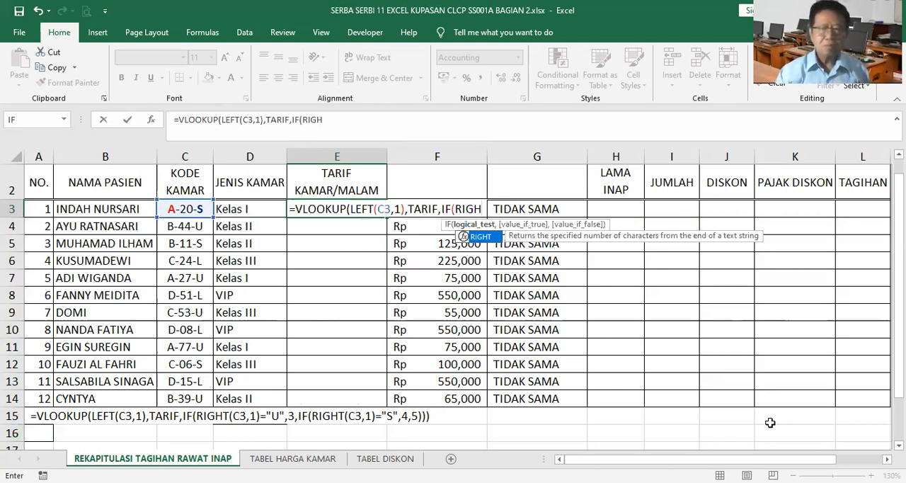
Extend the E3 formula's column argument with IF(RIGHT(C3,1) to extract the last character of the room code.
{"action": "left_click", "coordinate": [340, 120]}
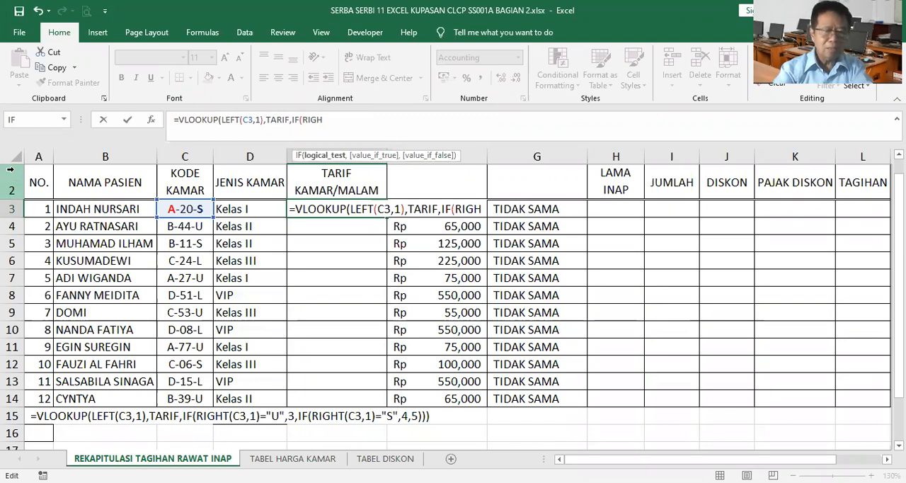
{"action": "type", "text": "T"}
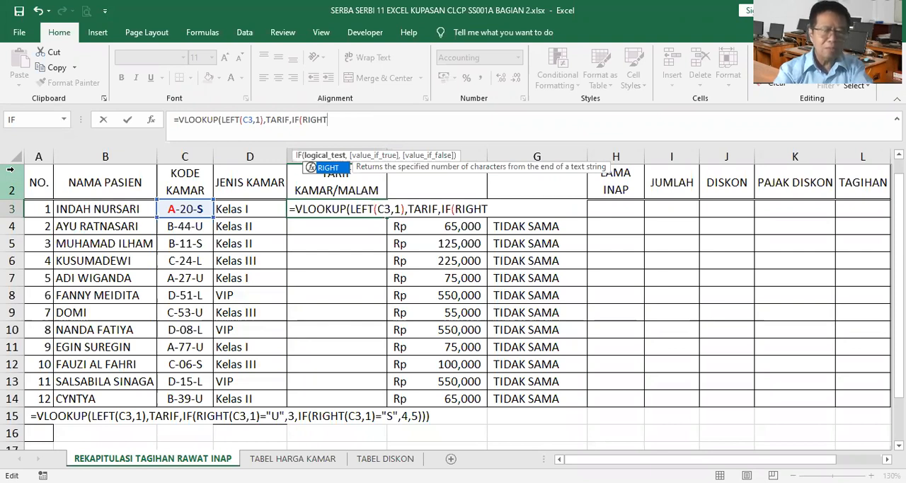
{"action": "type", "text": "("}
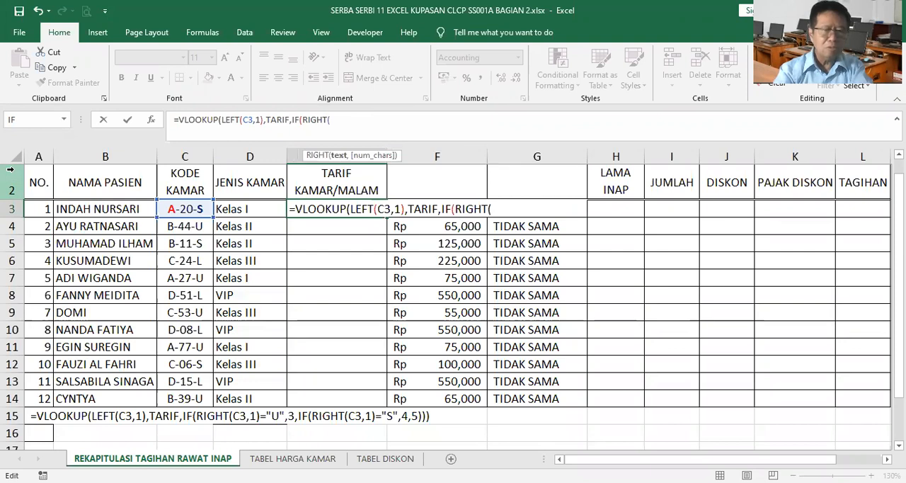
{"action": "type", "text": "C"}
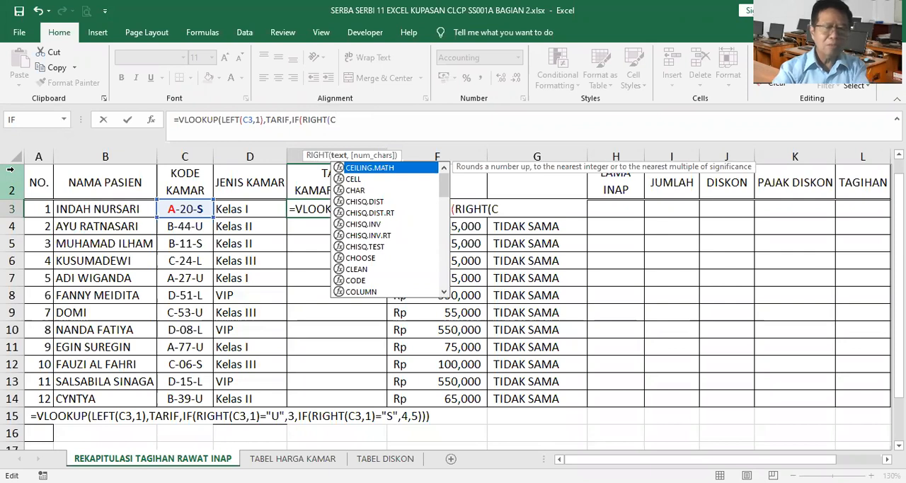
{"action": "type", "text": "3"}
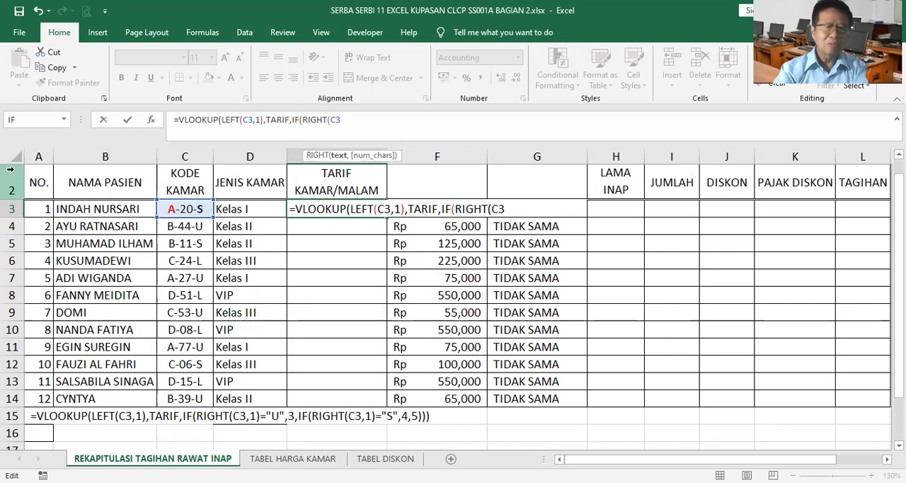
{"action": "key", "text": "BackSpace"}
{"action": "key", "text": "BackSpace"}
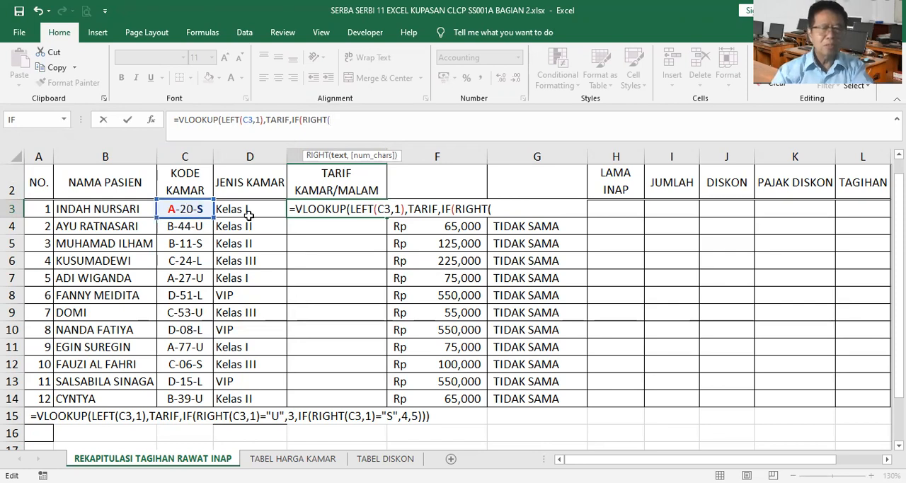
{"action": "left_click", "coordinate": [191, 207]}
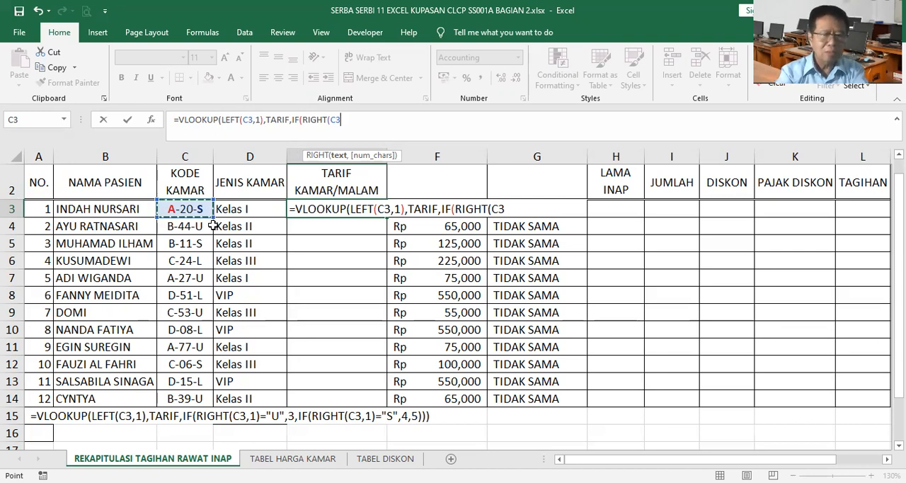
{"action": "type", "text": ",1"}
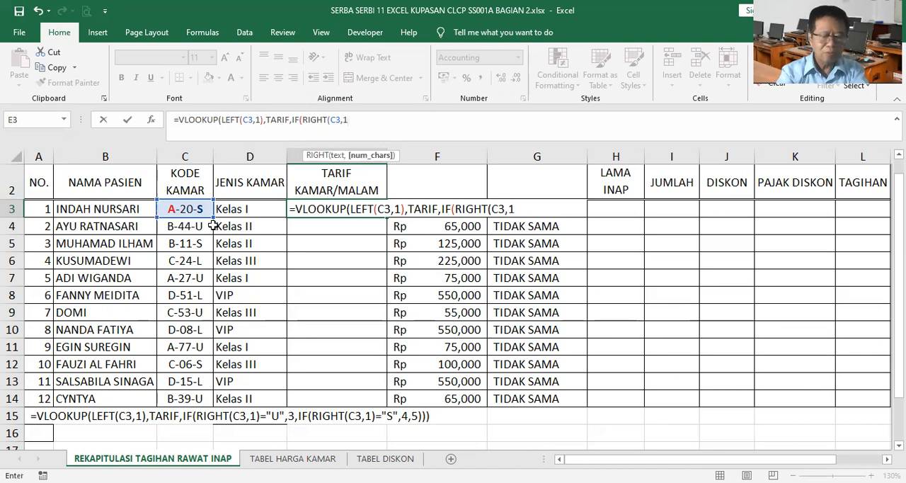
{"action": "type", "text": ")"}
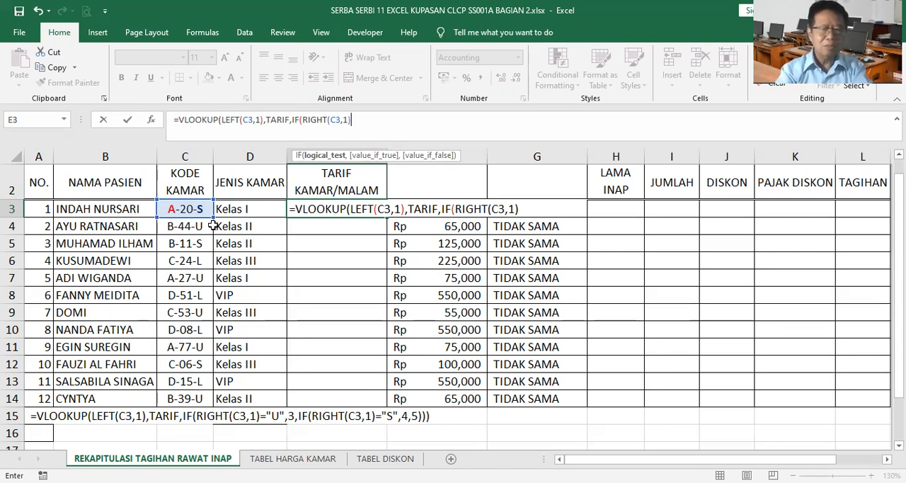
Complete the first IF condition in E3 as ="U" and return column 3 when it is true.
{"action": "type", "text": "="}
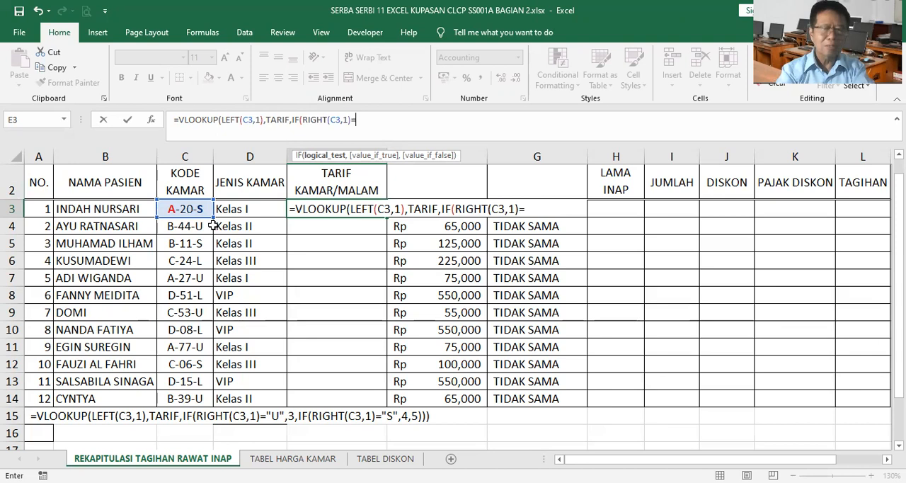
{"action": "type", "text": "\"U"}
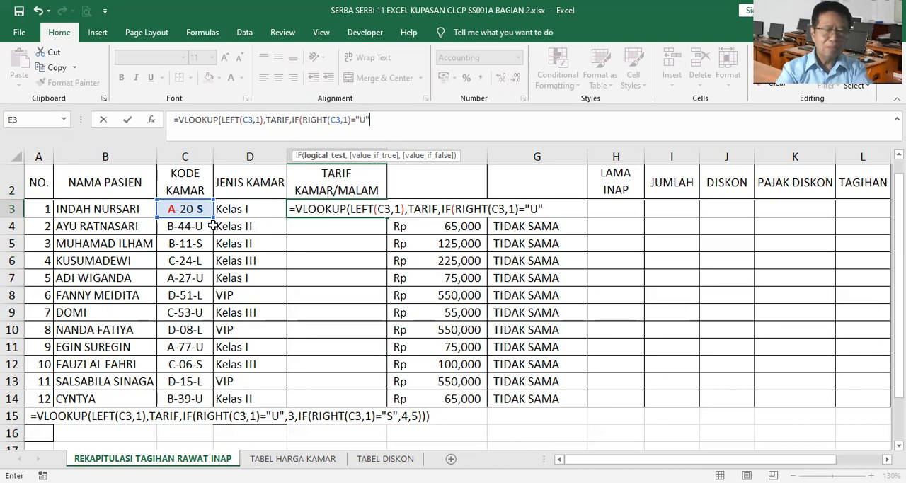
{"action": "type", "text": "\","}
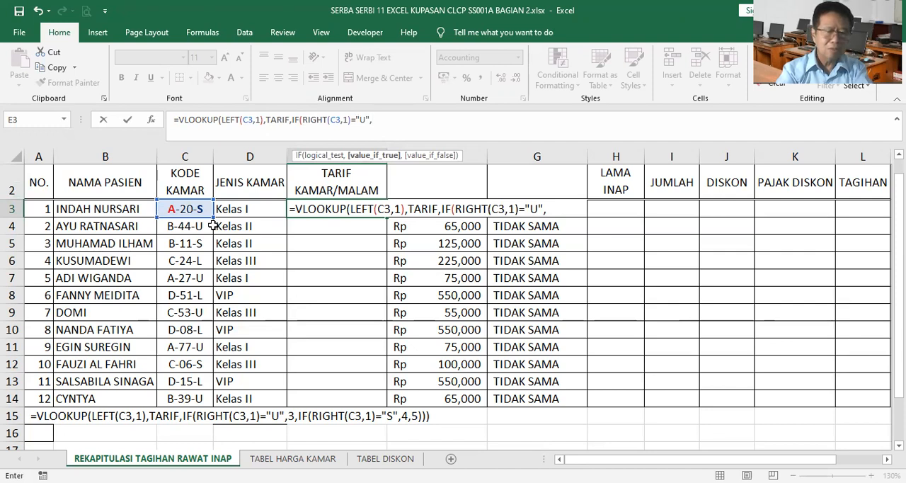
{"action": "type", "text": "3"}
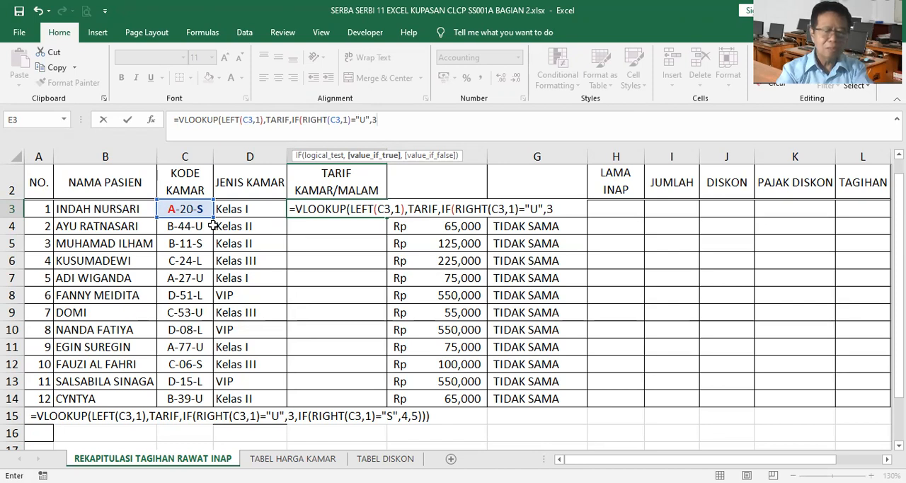
{"action": "type", "text": ",IF("}
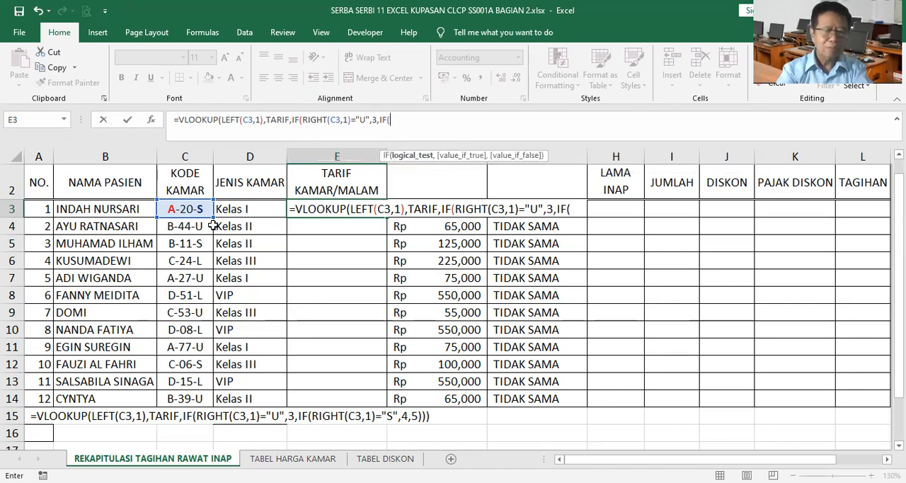
{"action": "type", "text": "RIGHT"}
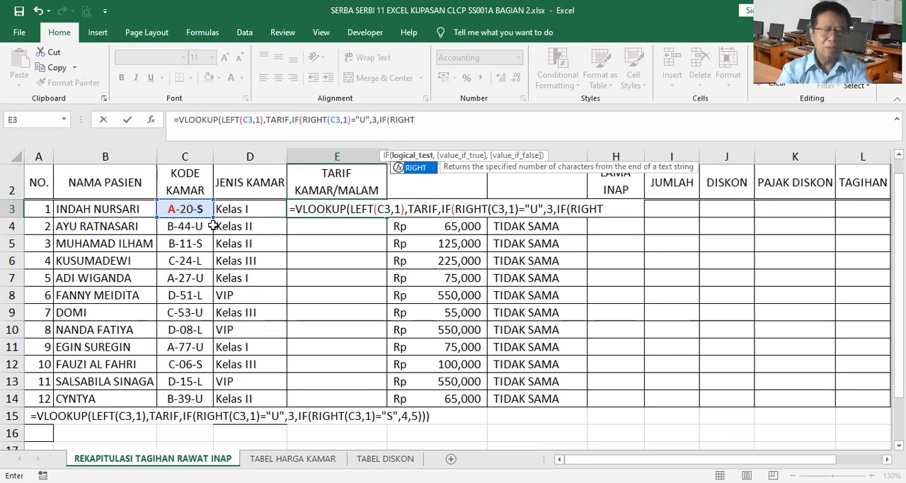
{"action": "type", "text": "(C3,1"}
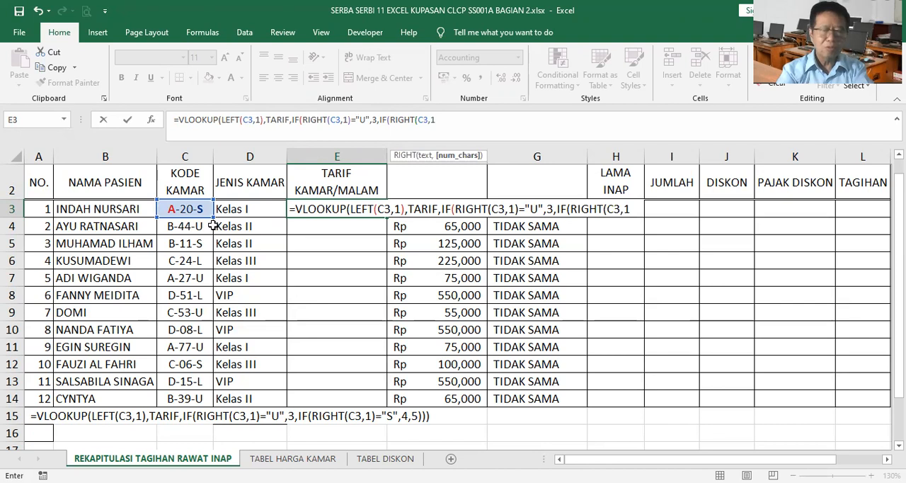
{"action": "type", "text": ")"}
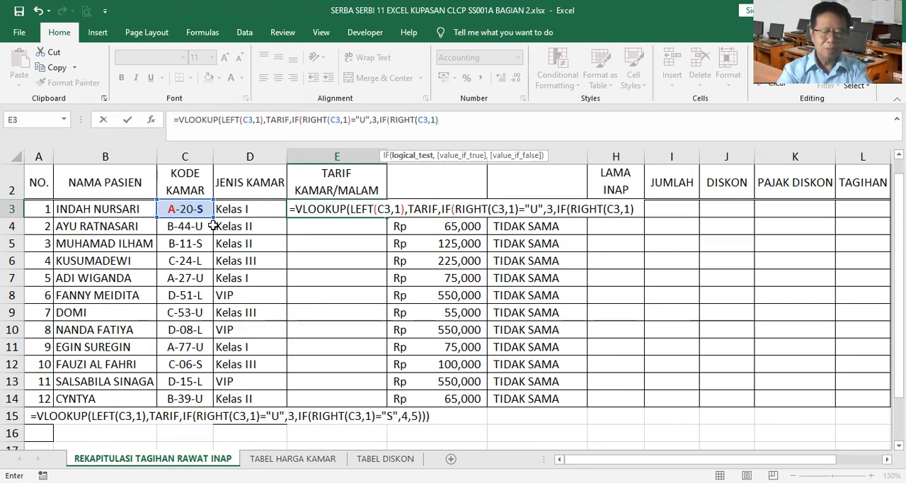
{"action": "type", "text": "=\"S"}
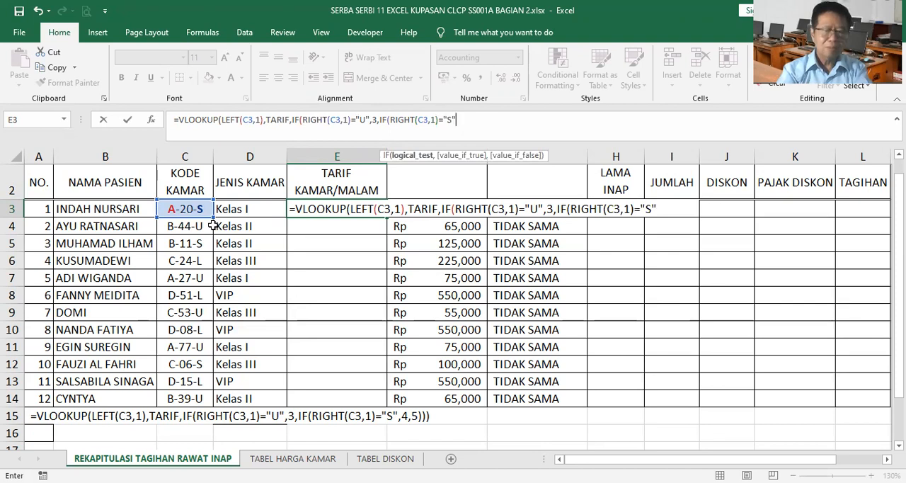
{"action": "type", "text": "\",4,5"}
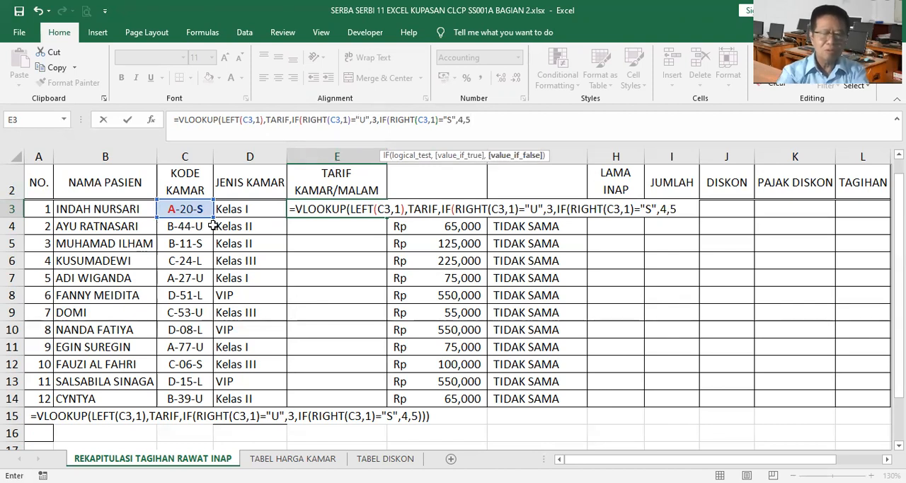
{"action": "type", "text": ")"}
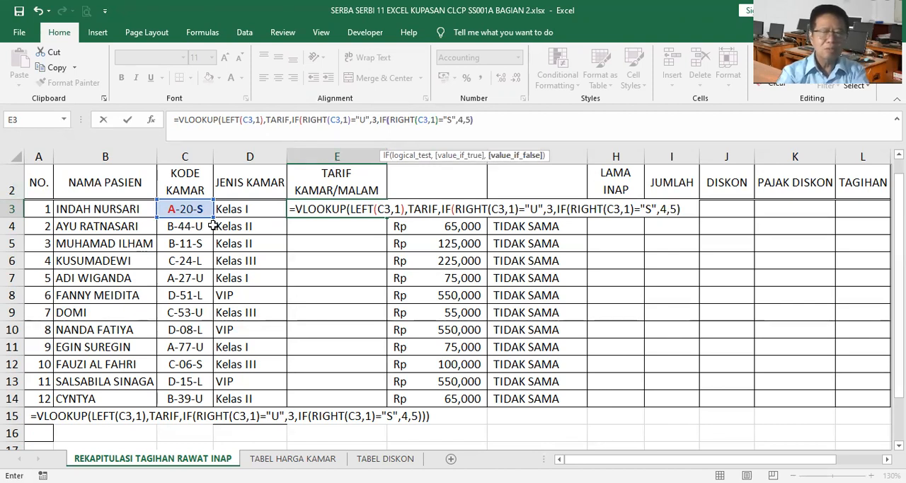
{"action": "type", "text": "))"}
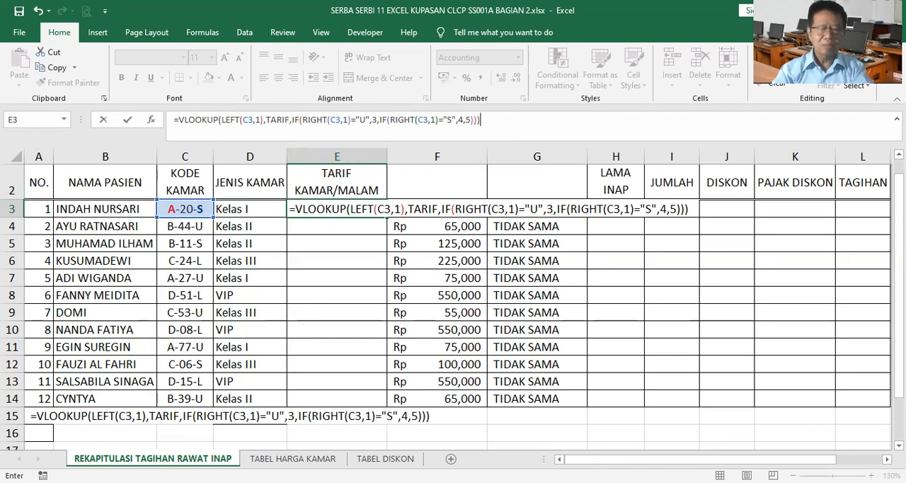
Make the nested IF return column 4 or otherwise 5, close all parentheses, and enter the E3 formula.
{"action": "key", "text": "Return"}
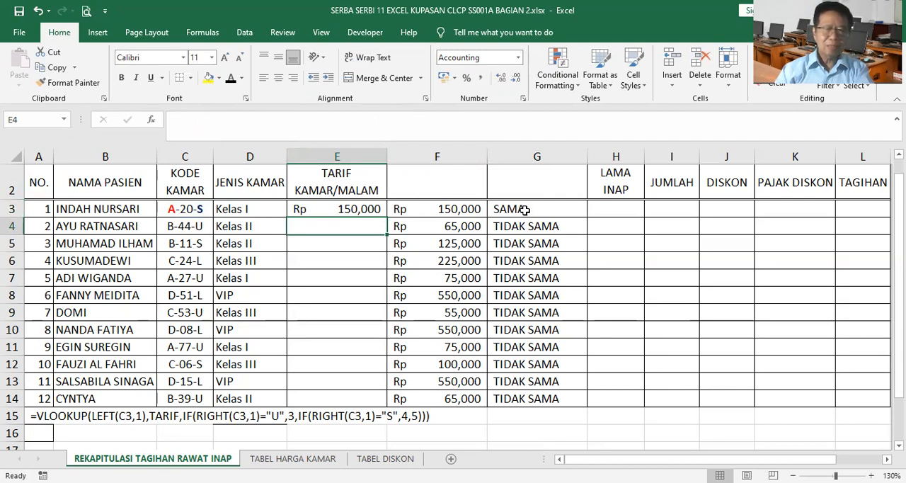
Compare E3 with the copied value in F3, and fill the E3 rate formula down to E14.
{"action": "left_click", "coordinate": [352, 210]}
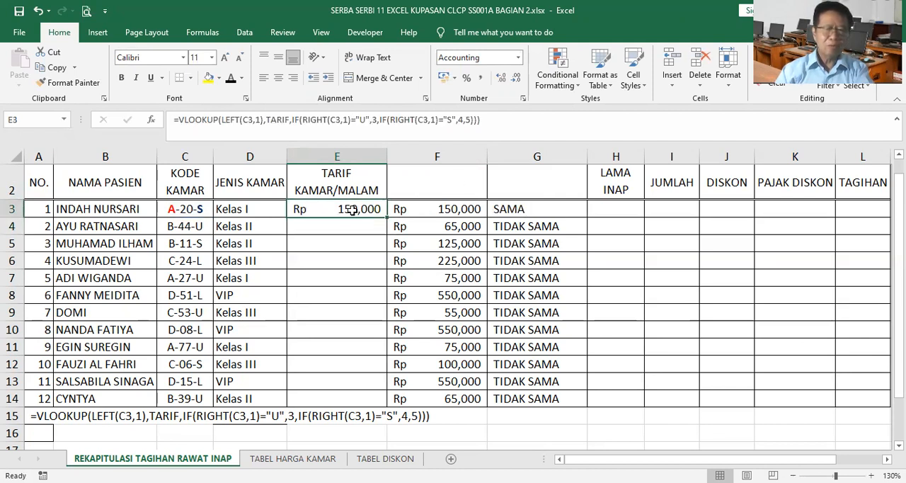
{"action": "left_click", "coordinate": [441, 208]}
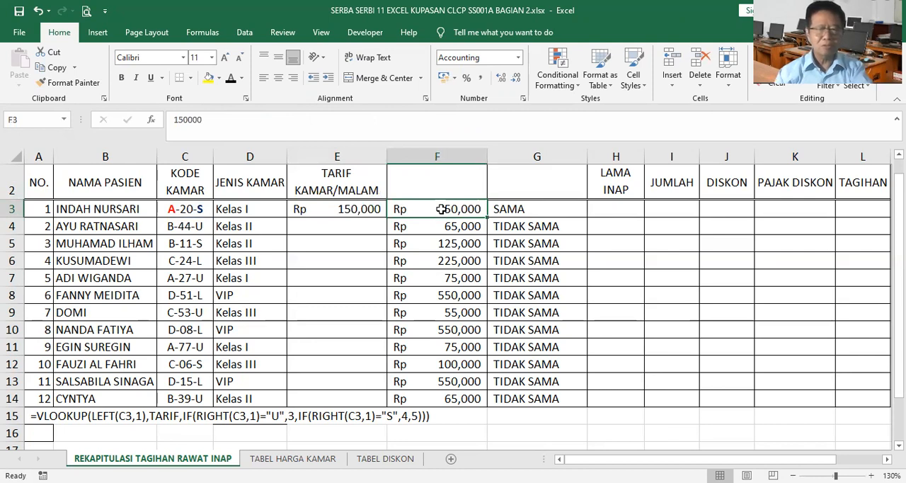
{"action": "left_click", "coordinate": [373, 208]}
{"action": "left_click_drag", "start_coordinate": [388, 215], "coordinate": [404, 400]}
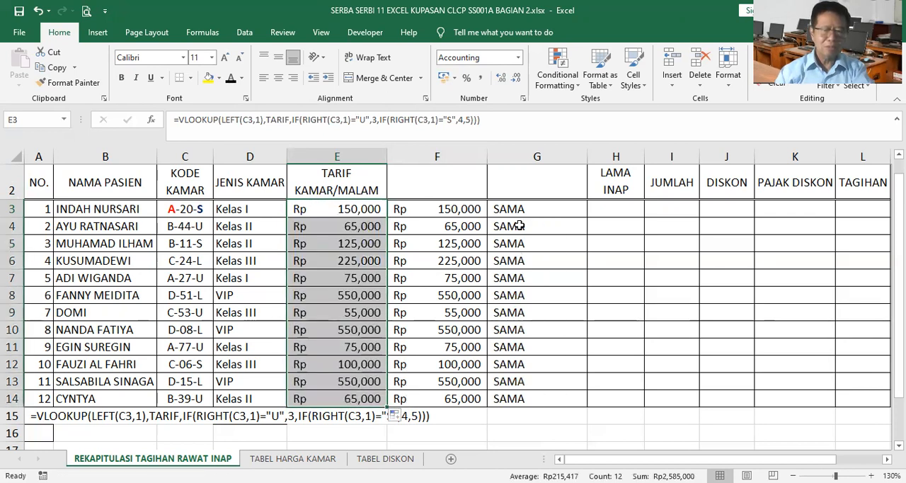
Turn the E3 formula into plain text by adding an apostrophe before its equals sign.
{"action": "left_click", "coordinate": [363, 209]}
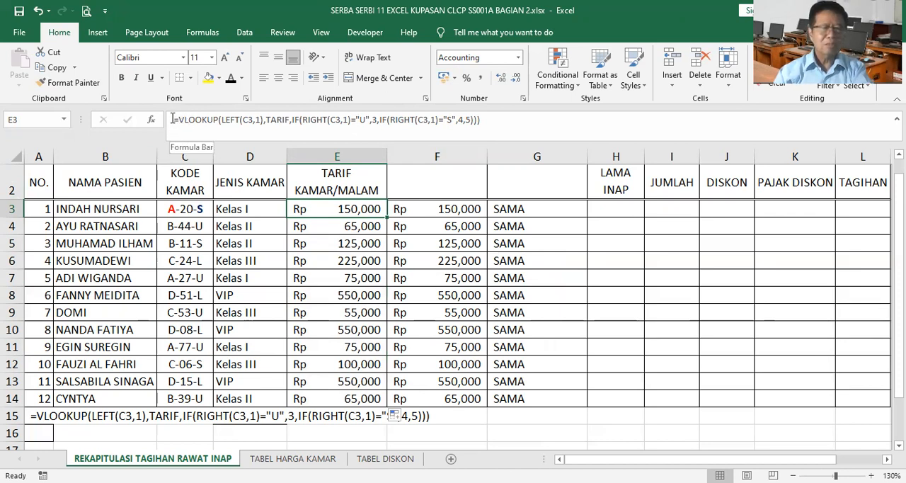
{"action": "left_click", "coordinate": [172, 118]}
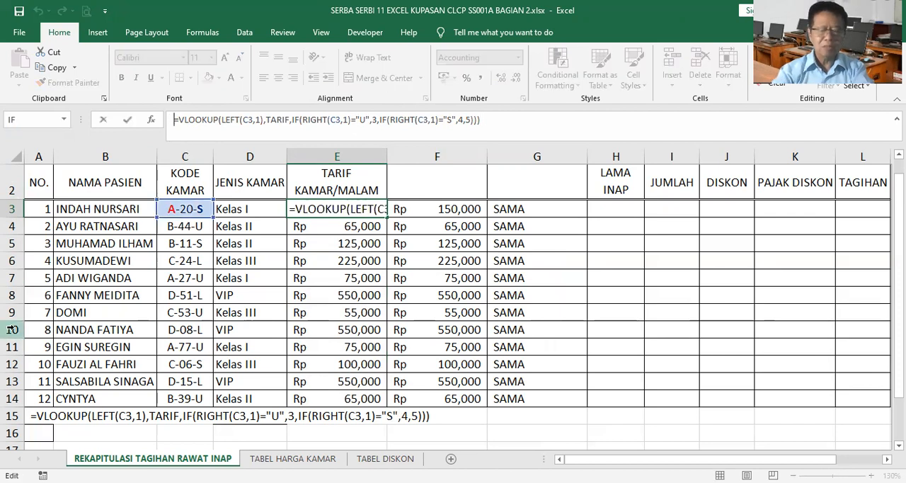
{"action": "type", "text": "'"}
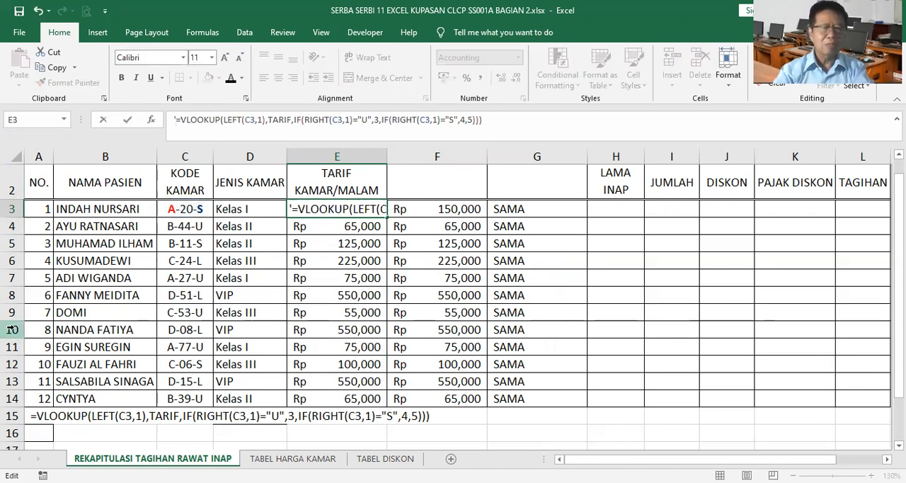
{"action": "key", "text": "Return"}
Examine the text entry in E3 against the value in F3 and the comparison formula in G3.
{"action": "left_click", "coordinate": [330, 207]}
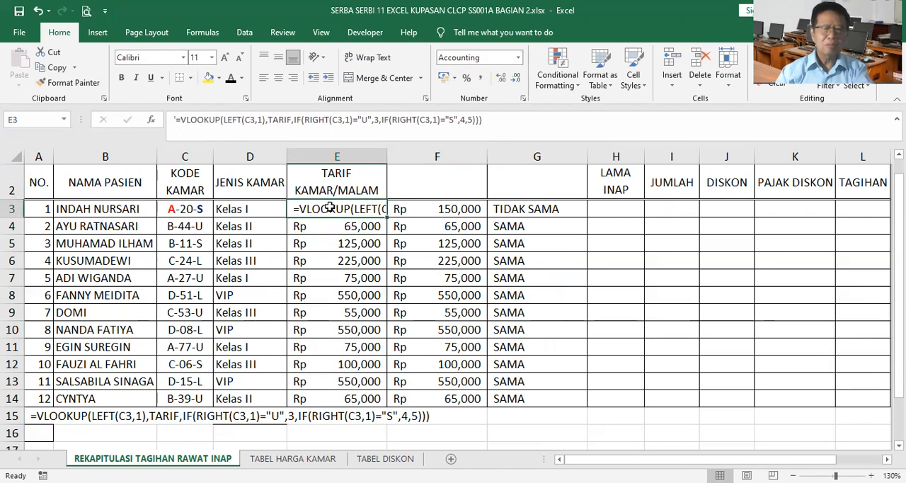
{"action": "left_click", "coordinate": [453, 210]}
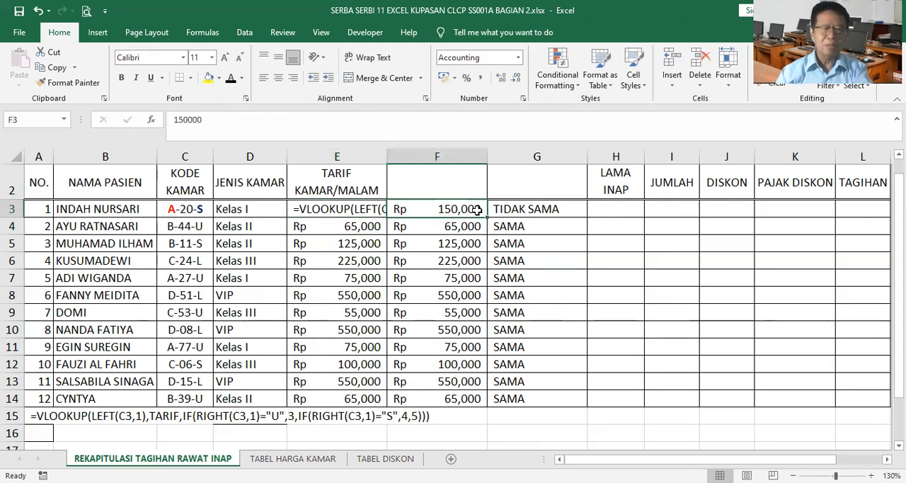
{"action": "left_click", "coordinate": [517, 209]}
{"action": "left_click", "coordinate": [362, 211]}
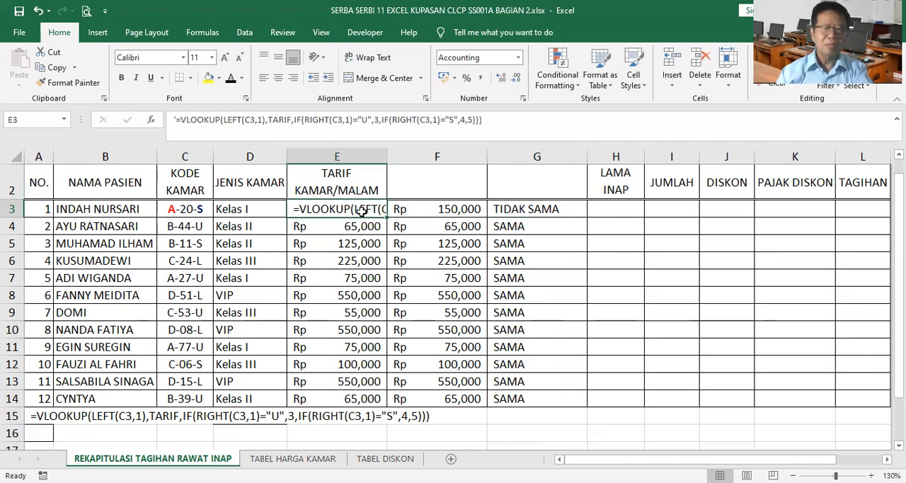
{"action": "left_click", "coordinate": [433, 208]}
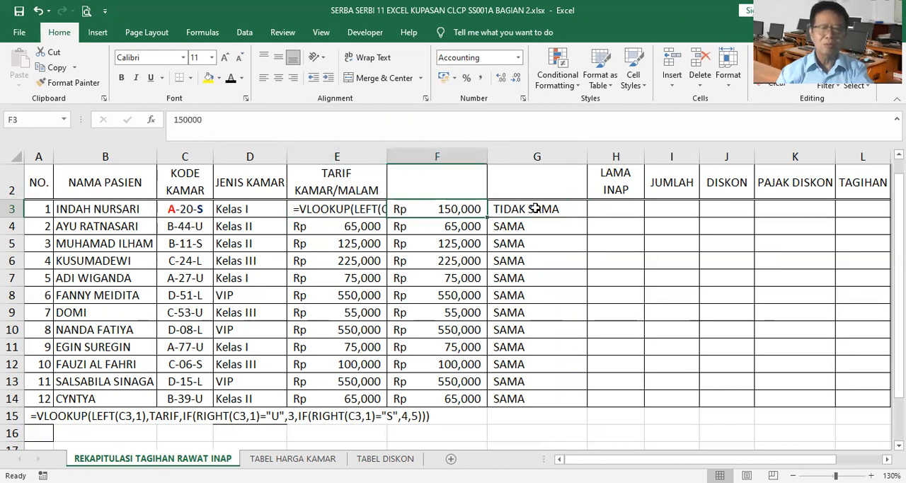
{"action": "left_click", "coordinate": [514, 208]}
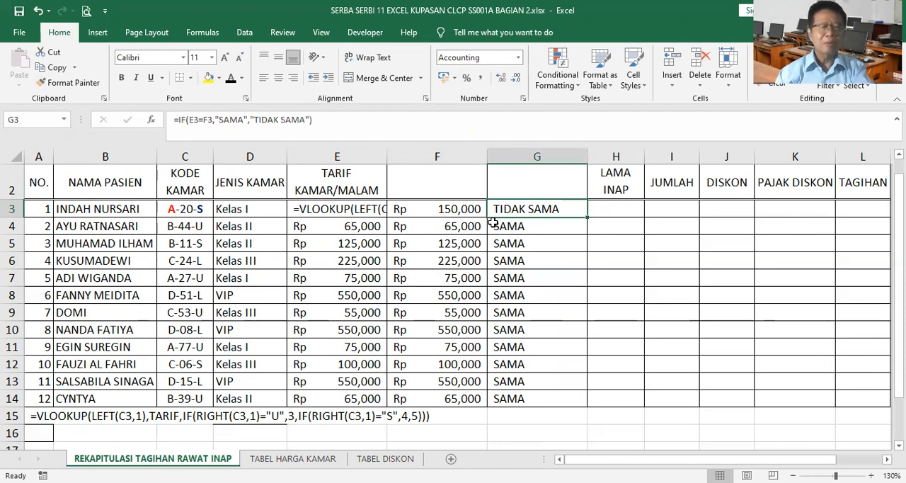
{"action": "left_click", "coordinate": [352, 210]}
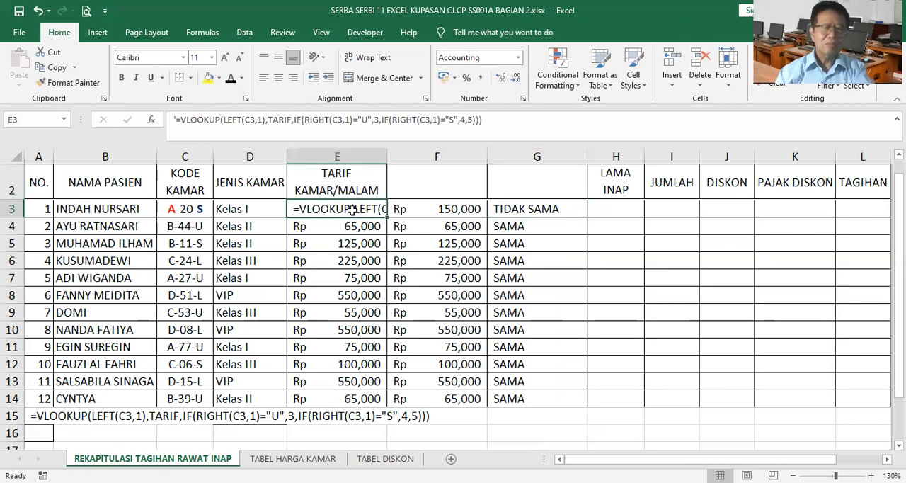
Copy the text version of the E3 formula into A16 and compare it with the formula text in A15.
{"action": "left_click", "coordinate": [55, 67]}
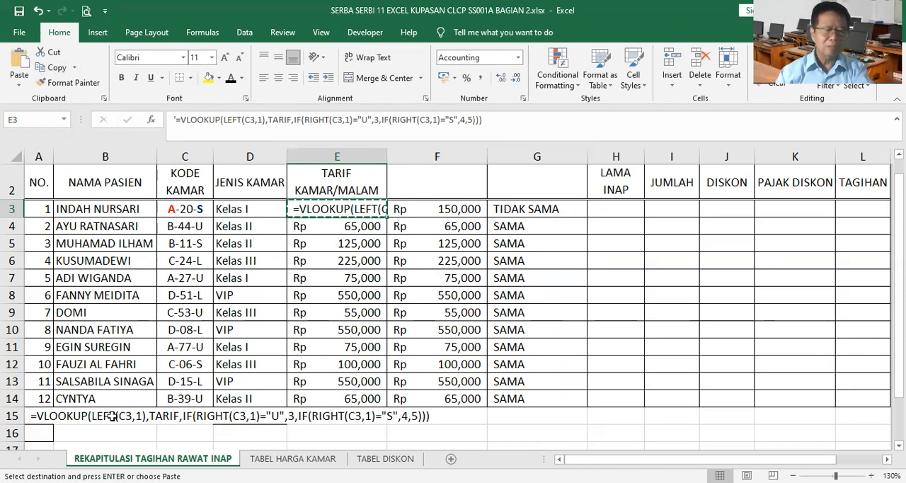
{"action": "left_click", "coordinate": [39, 432]}
{"action": "left_click", "coordinate": [17, 62]}
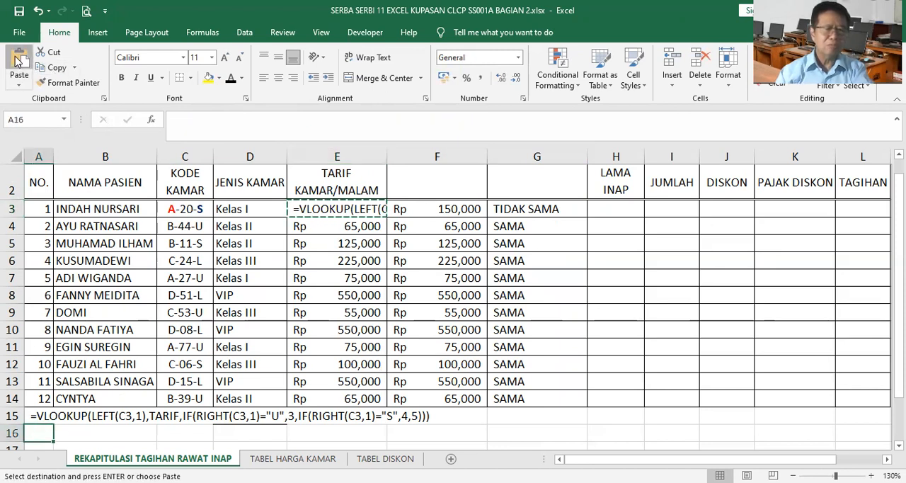
{"action": "left_click", "coordinate": [488, 439]}
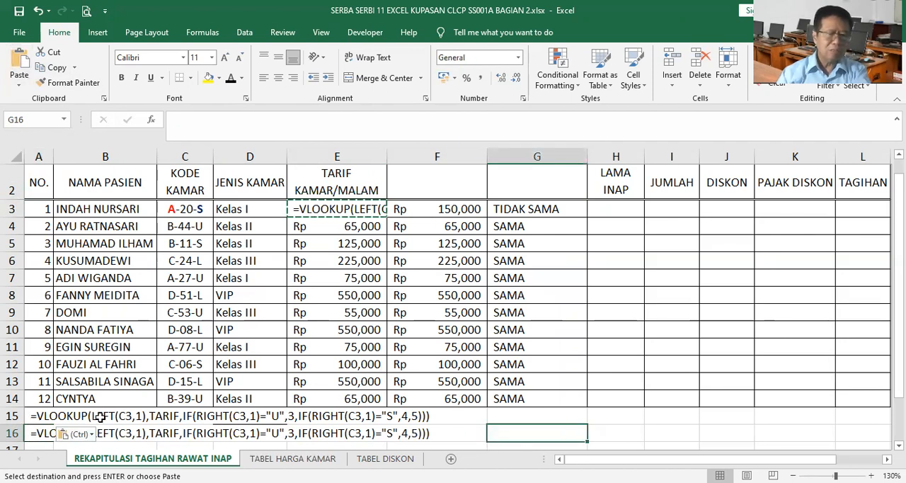
{"action": "scroll", "coordinate": [50, 350], "scroll_direction": "down", "scroll_amount": 2}
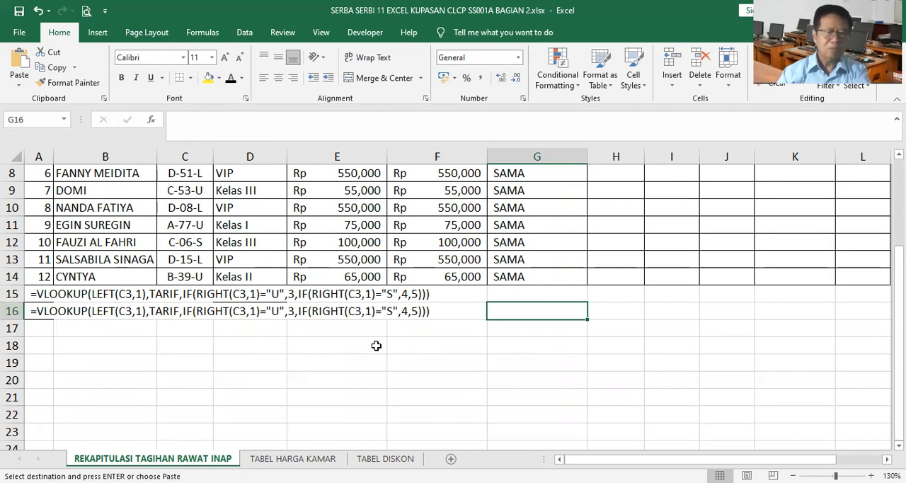
{"action": "scroll", "coordinate": [376, 345], "scroll_direction": "up", "scroll_amount": 3}
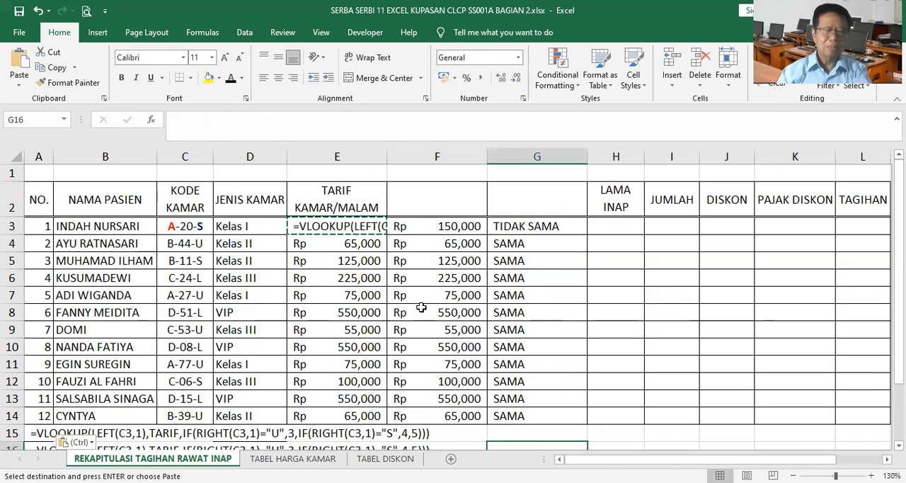
Replace the text in E3 with a working rate formula by filling the E4 formula up one row.
{"action": "left_click", "coordinate": [362, 228]}
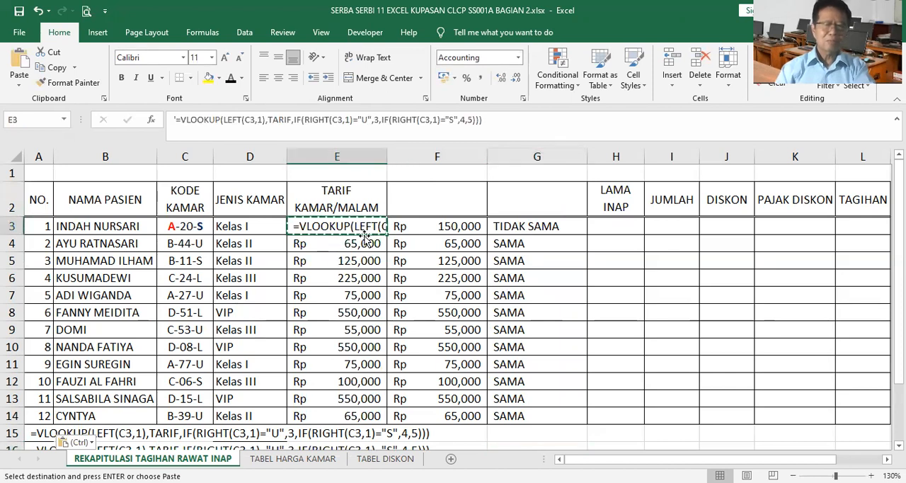
{"action": "left_click", "coordinate": [364, 239]}
{"action": "left_click_drag", "start_coordinate": [387, 252], "coordinate": [386, 230]}
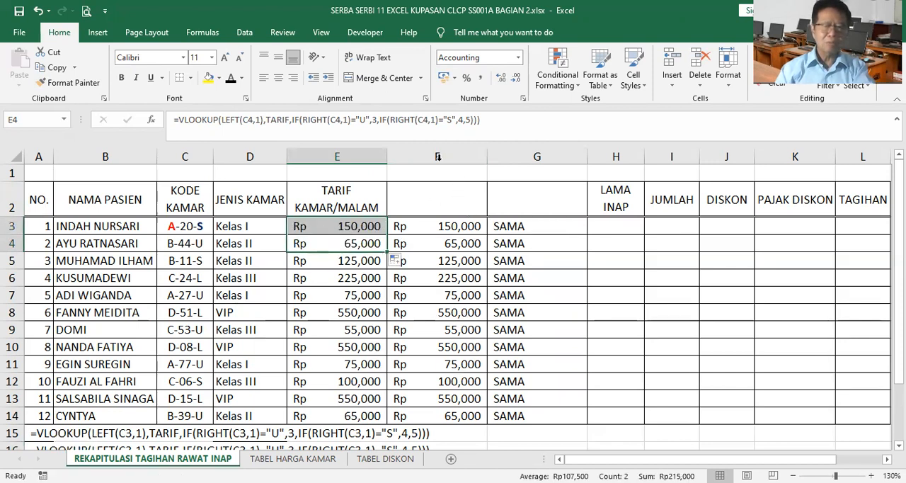
{"action": "left_click_drag", "start_coordinate": [438, 156], "coordinate": [535, 160]}
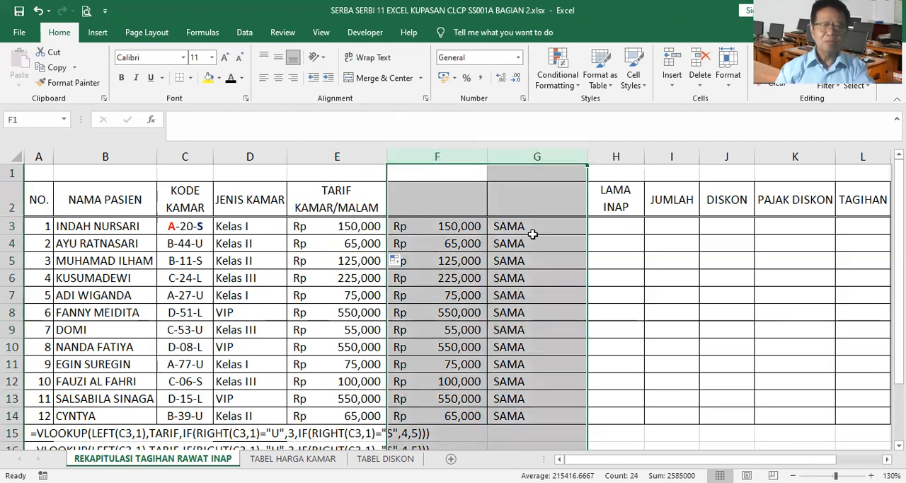
{"action": "left_click", "coordinate": [572, 228]}
{"action": "left_click", "coordinate": [615, 226]}
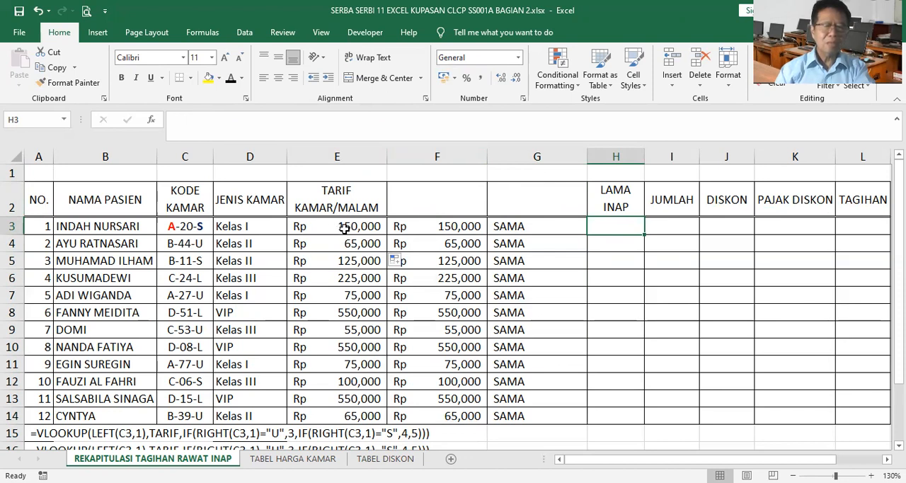
Shade the comparison range F2:G14 with a light orange fill from the theme colors.
{"action": "left_click", "coordinate": [430, 201]}
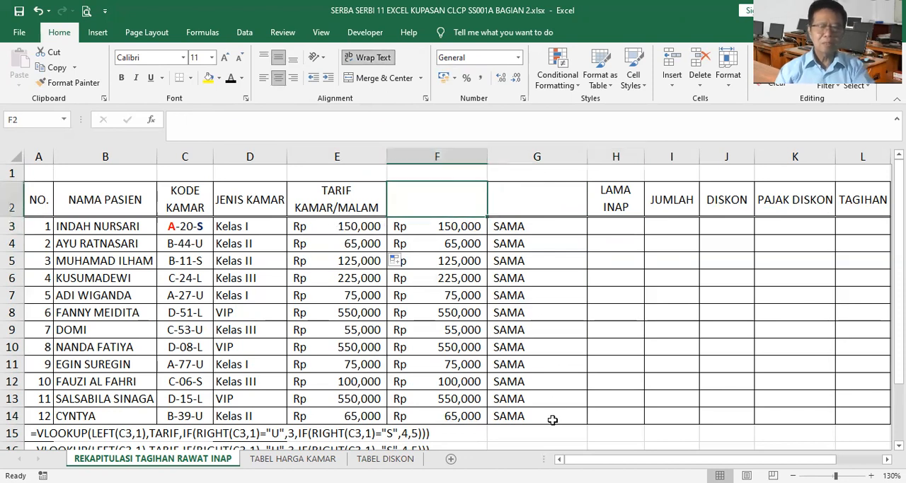
{"action": "left_click", "coordinate": [552, 420], "text": "shift"}
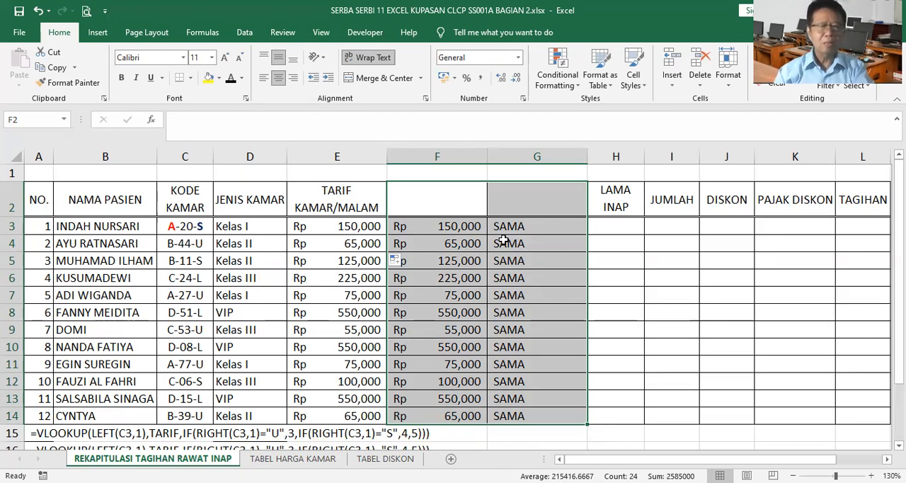
{"action": "left_click", "coordinate": [219, 79]}
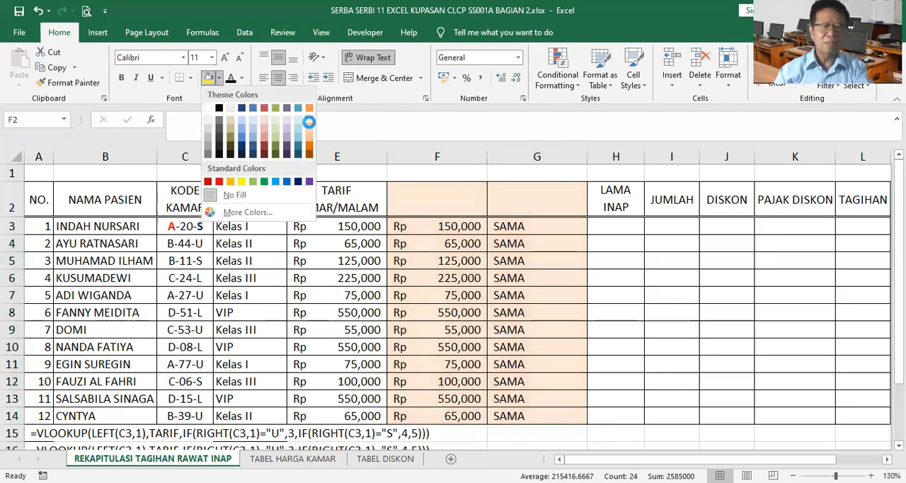
{"action": "left_click", "coordinate": [310, 126]}
{"action": "left_click", "coordinate": [615, 229]}
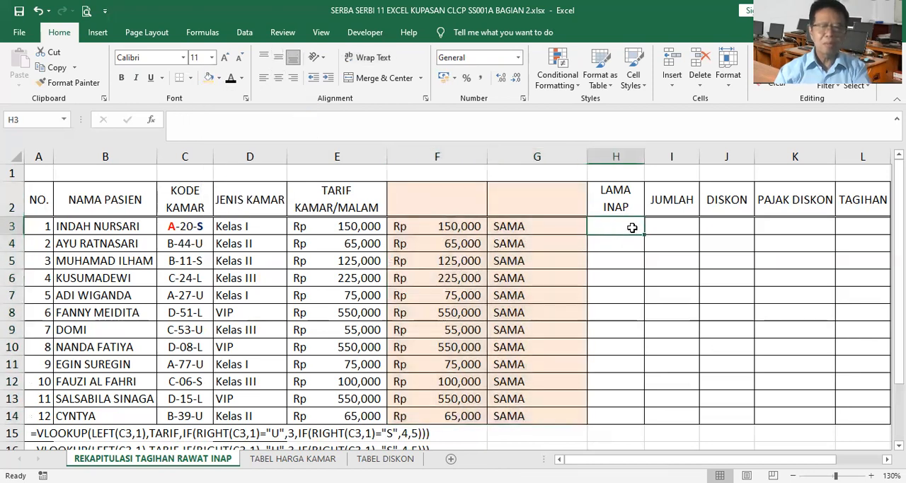